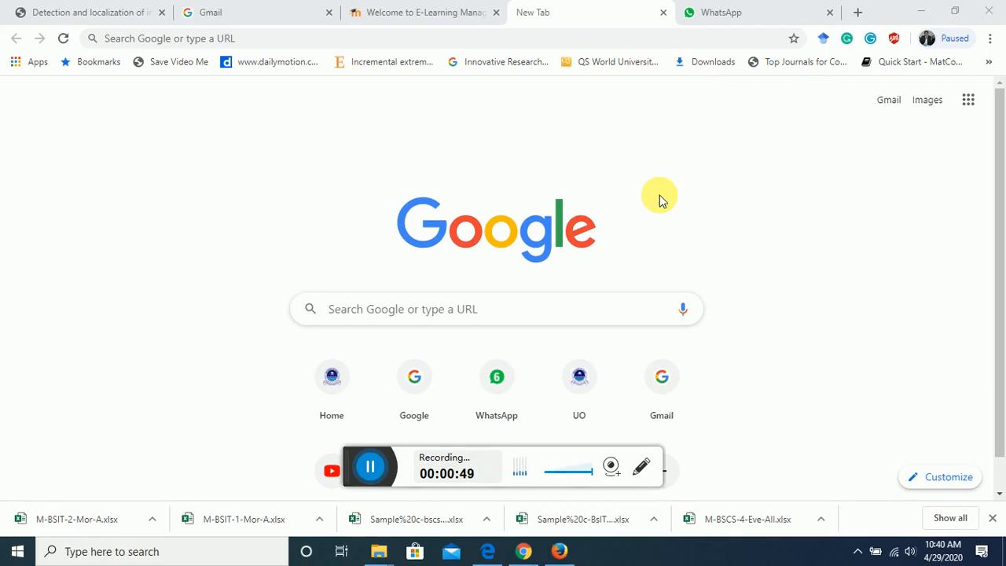
click(344, 44)
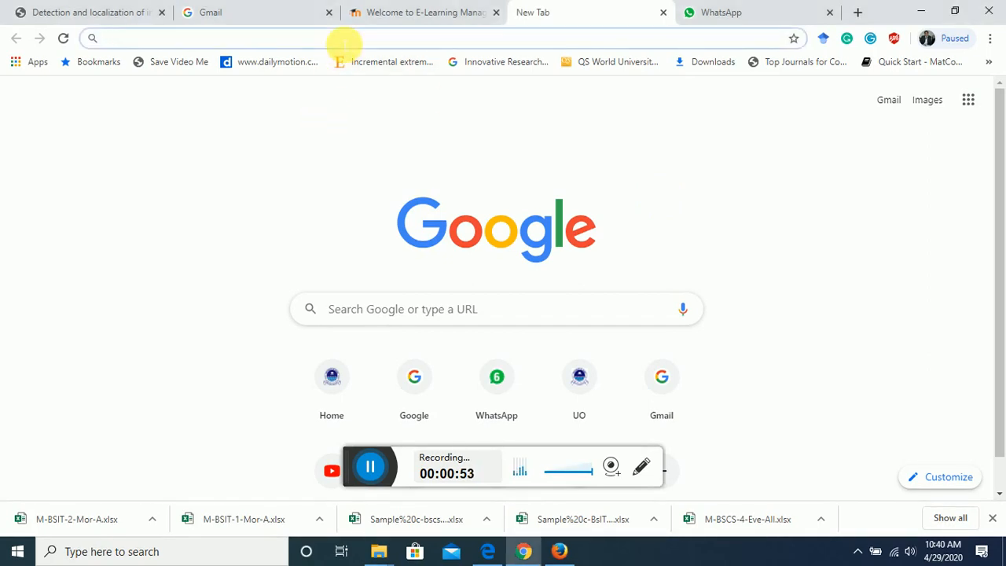
text(www)
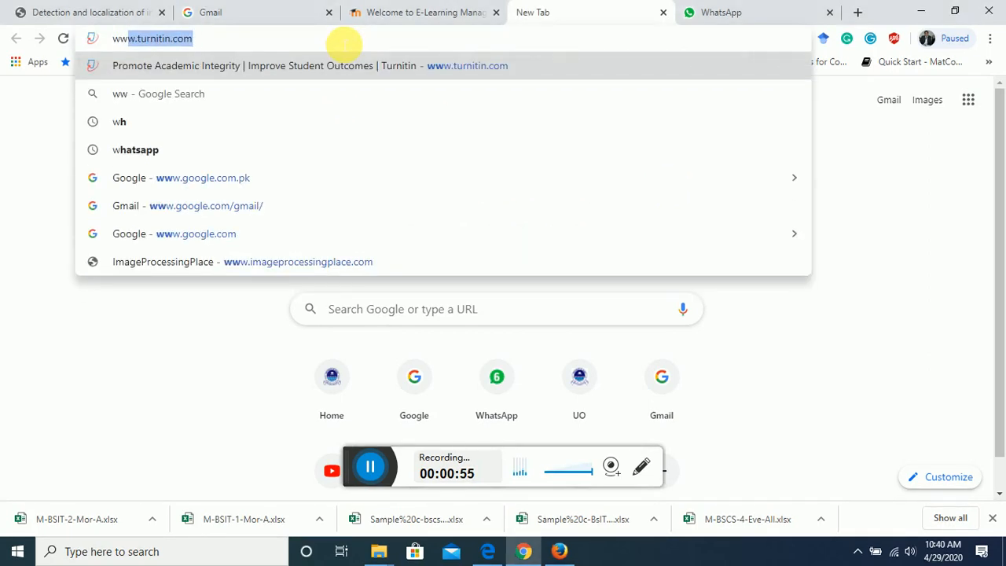
text(.)
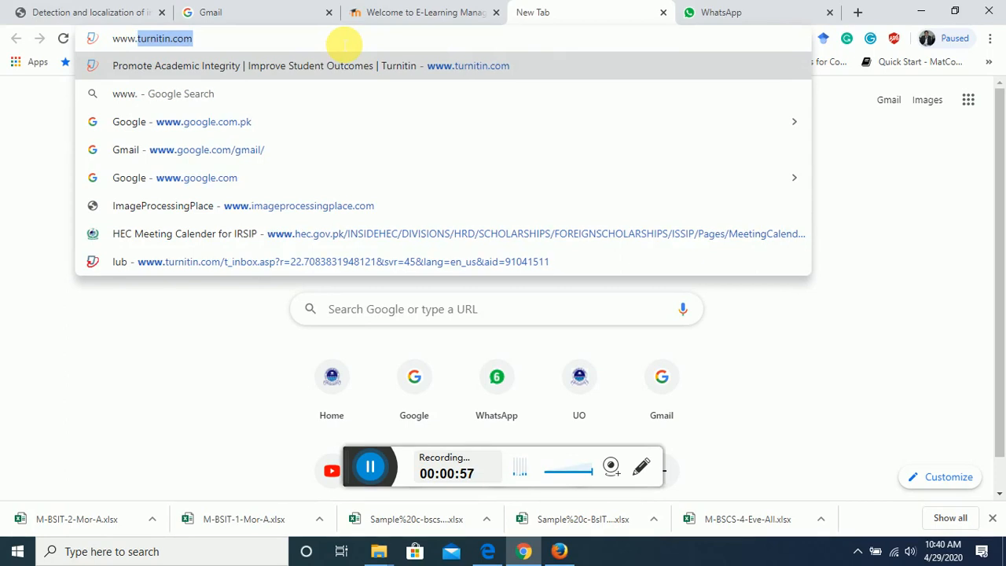
text(uo.)
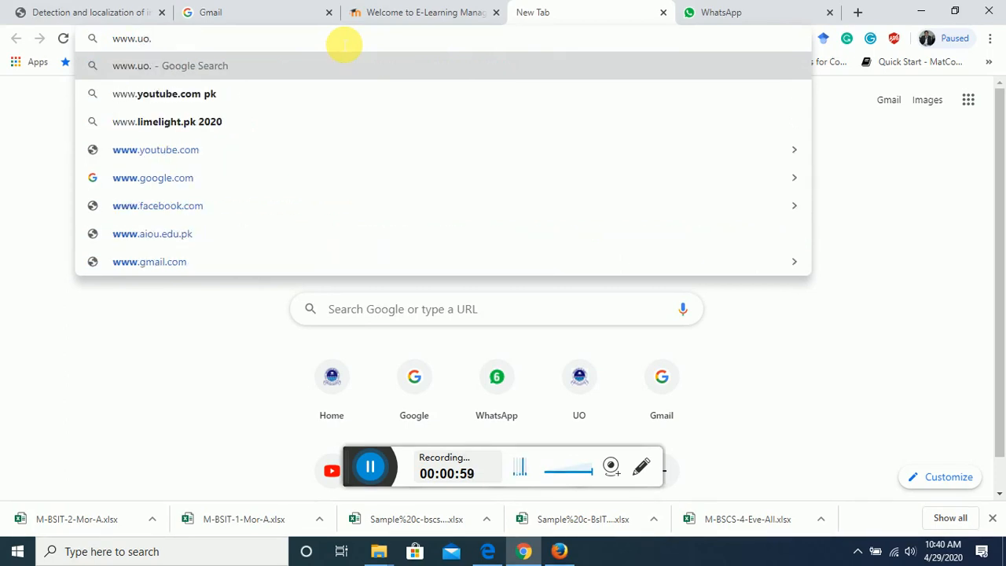
text(ed)
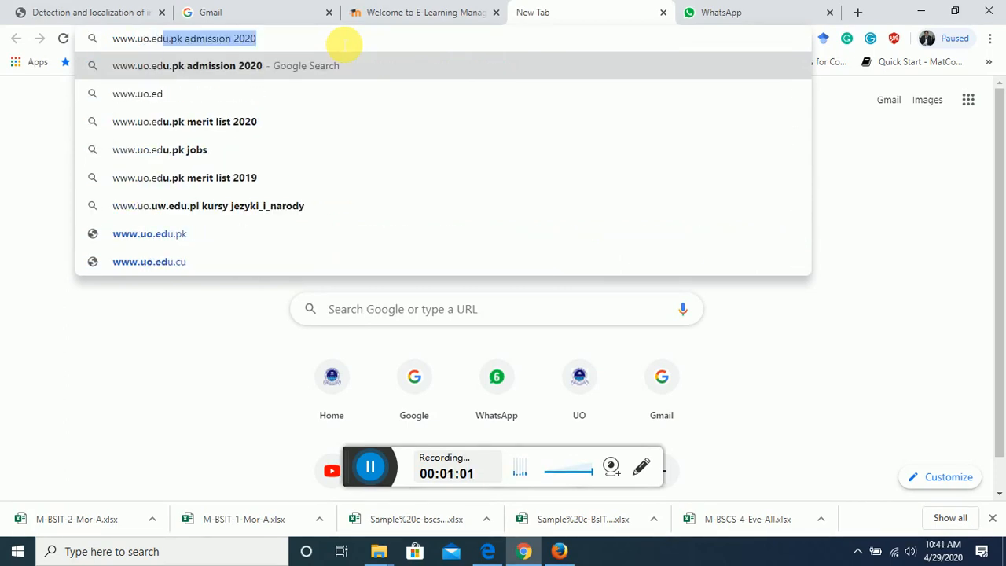
text(u.pk/moodle)
key(Return)
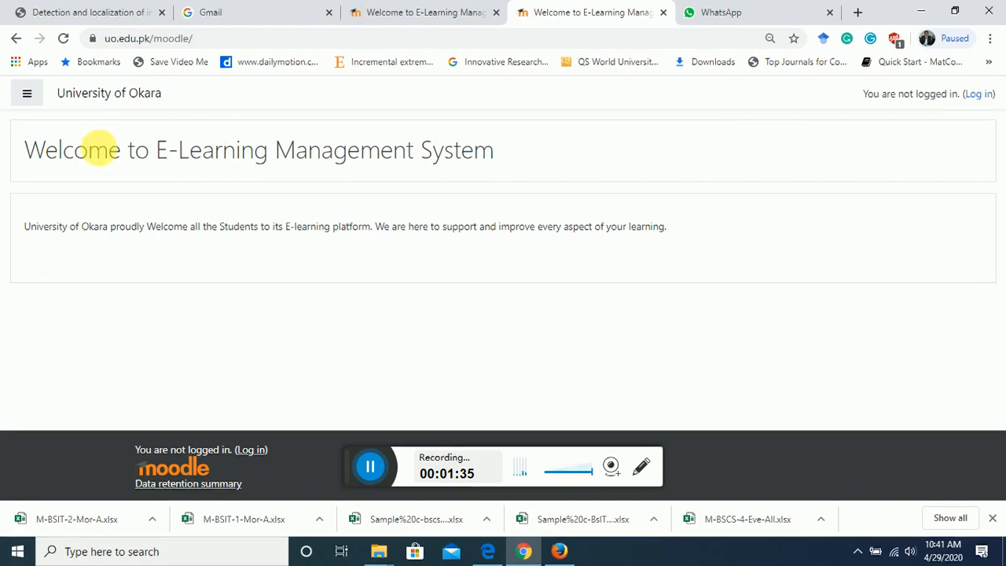
Log in to the e-learning system as testteacher with the account password and save the login in the browser.
click(980, 96)
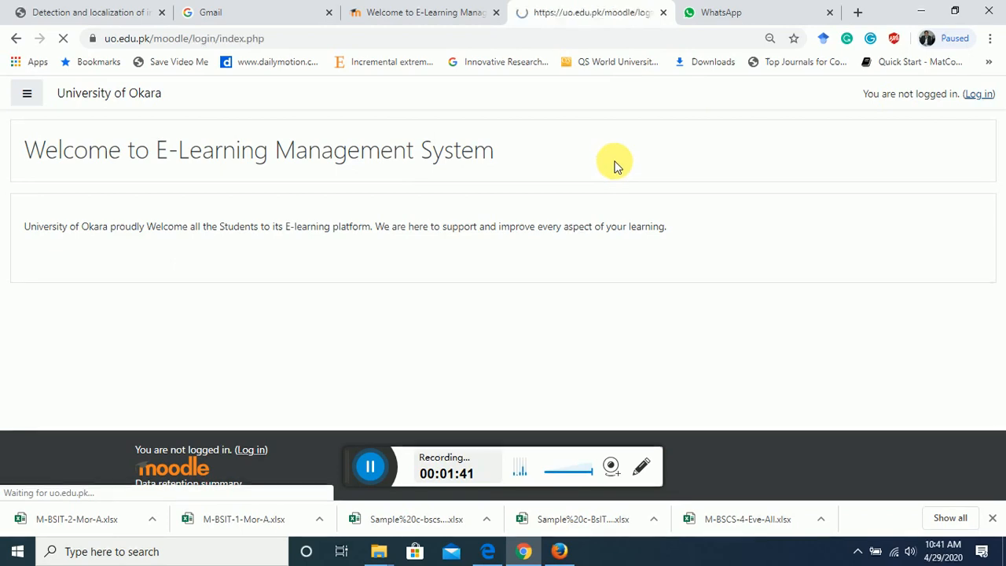
double_click(433, 204)
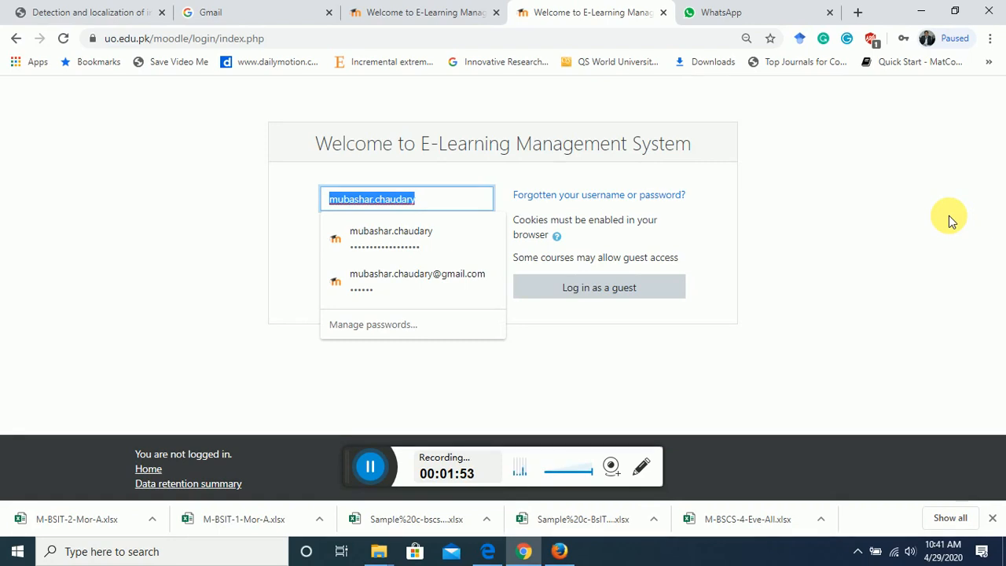
text(testteacher)
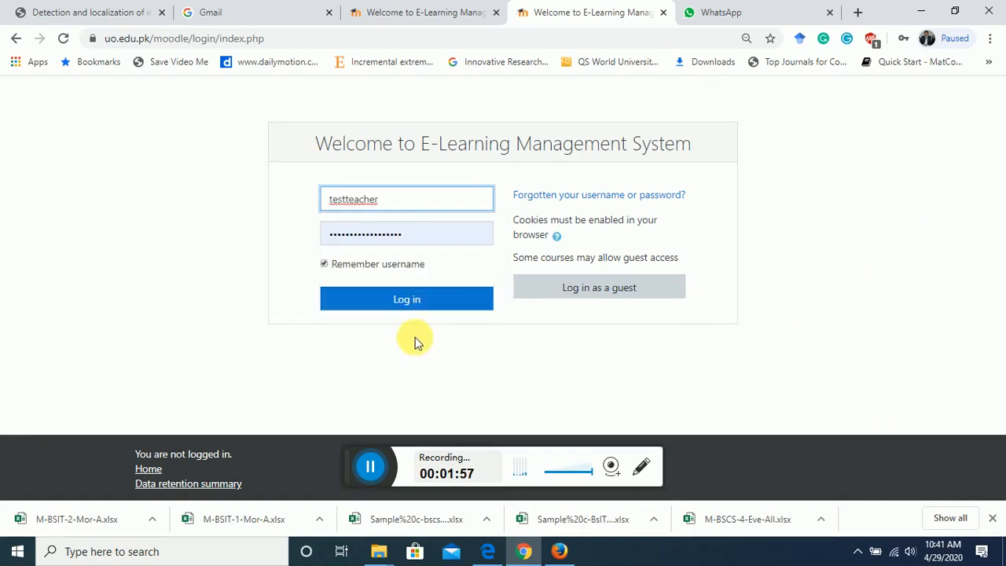
click(405, 306)
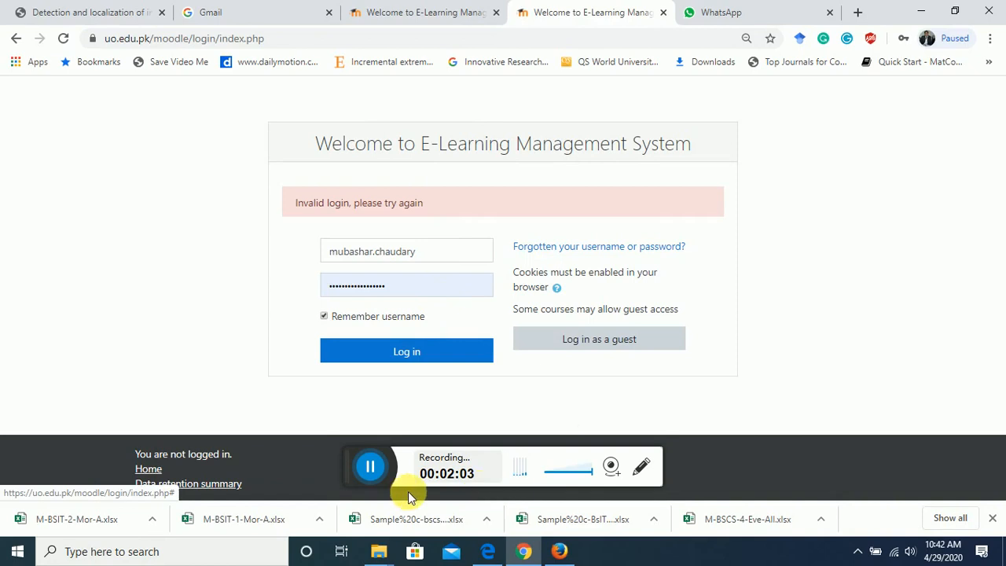
click(408, 353)
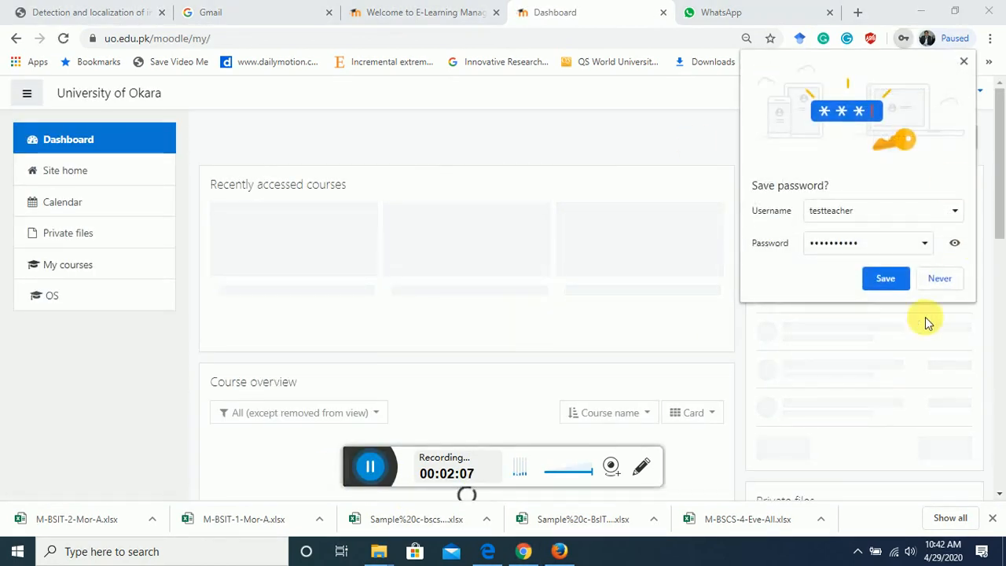
click(878, 280)
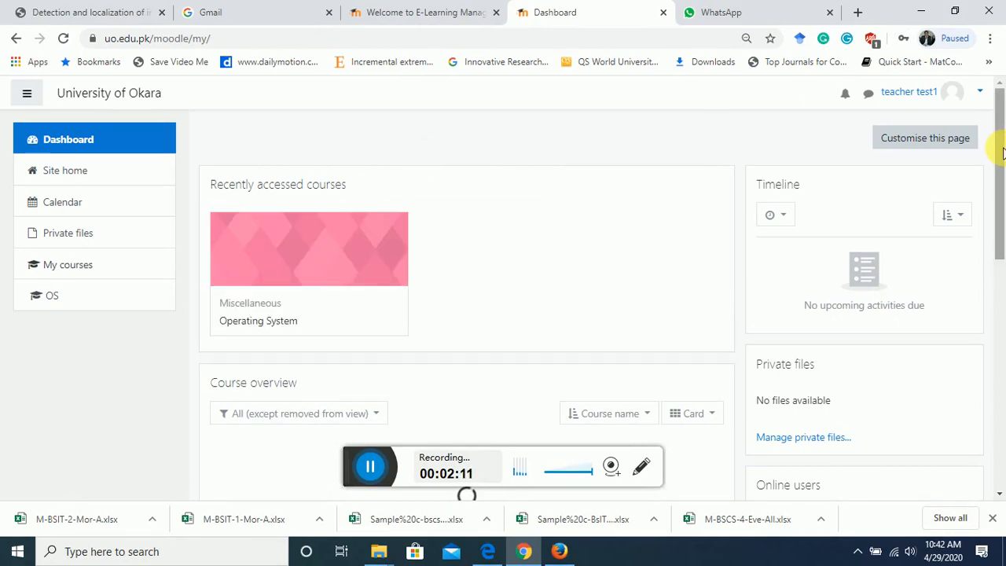
Open the Operating System course (OS) from the dashboard and turn editing on for it.
mouse_move(1002, 151)
mouse_down()
mouse_move(1002, 162)
mouse_move(1002, 150)
mouse_up()
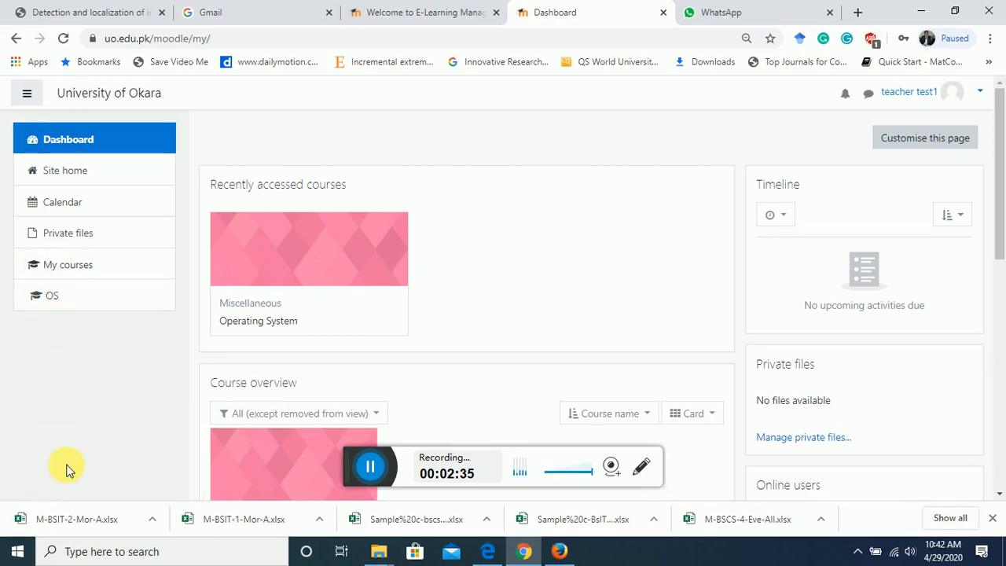
click(63, 302)
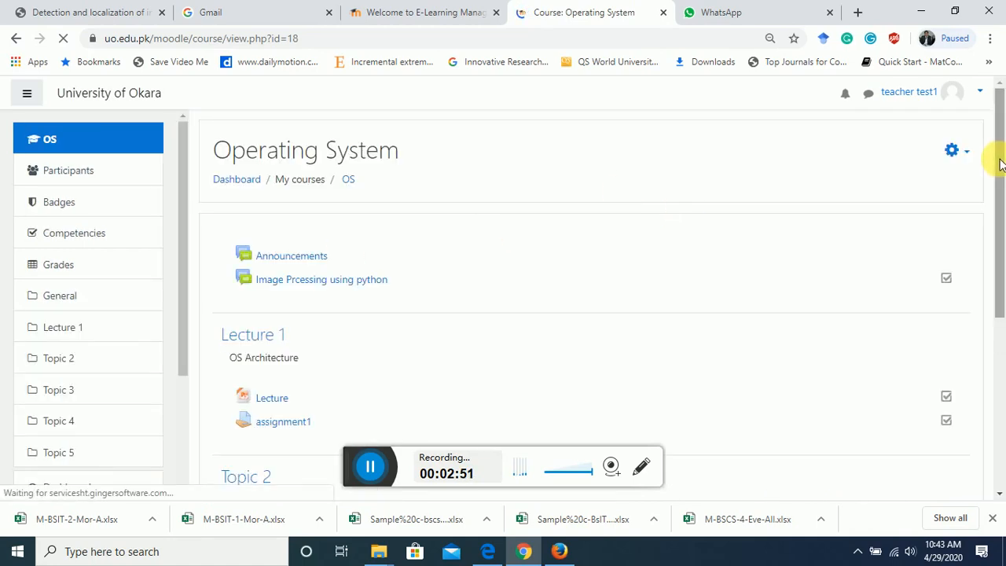
scroll(1004, 165, down, 1)
scroll(1003, 161, up, 1)
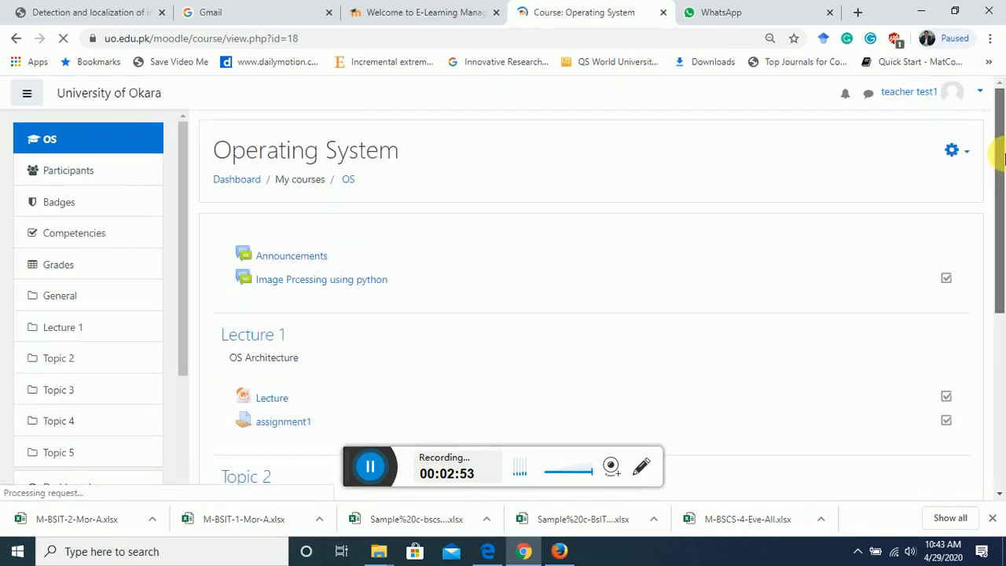
mouse_move(1004, 157)
mouse_down()
mouse_move(1004, 357)
mouse_move(1004, 149)
mouse_up()
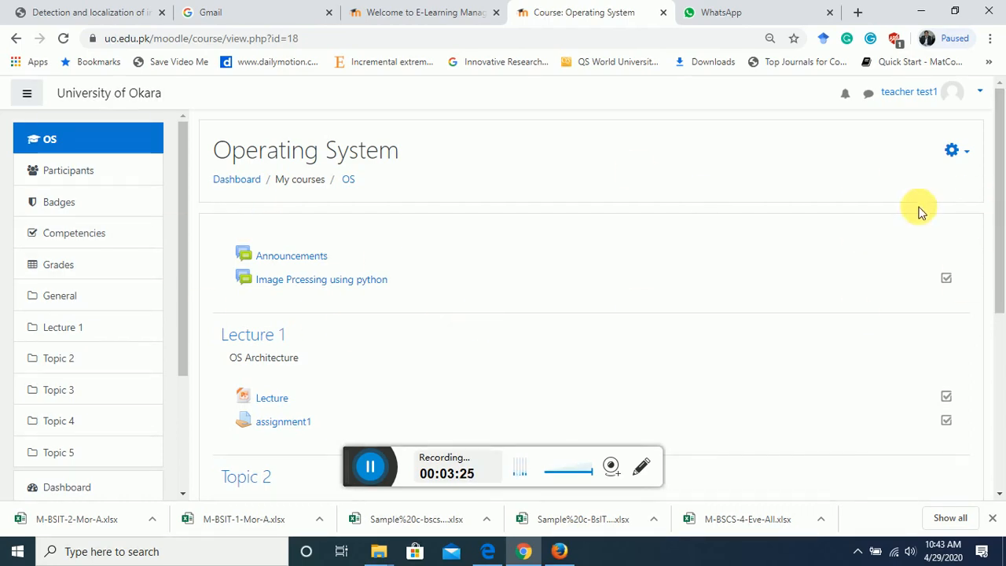
drag(1002, 180, 1002, 340)
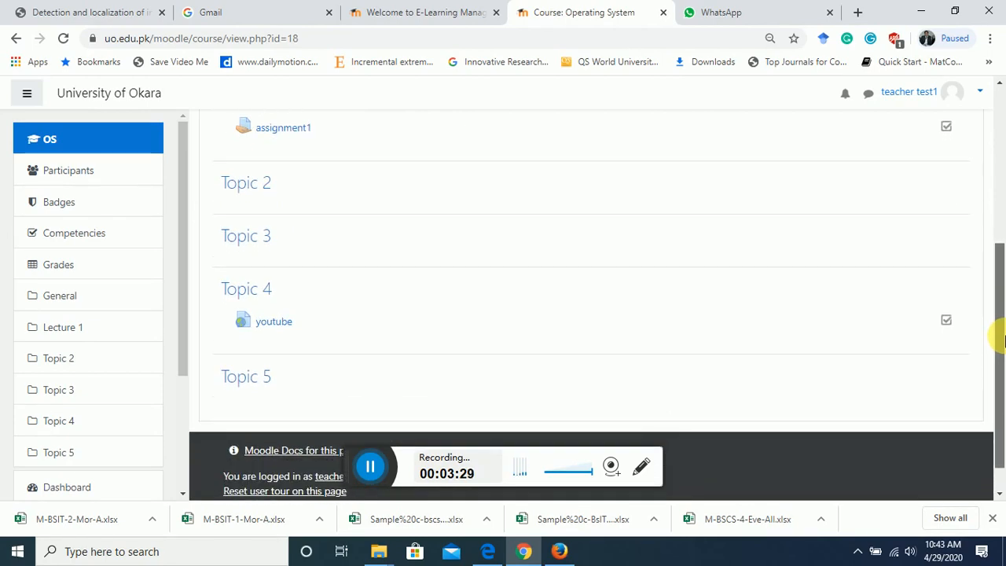
drag(1005, 279, 1004, 283)
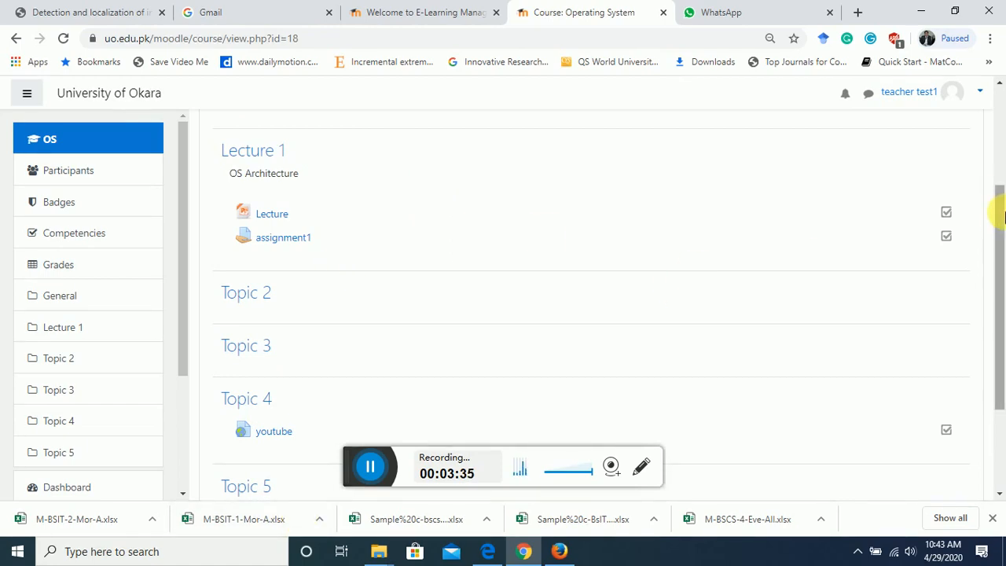
drag(1000, 234, 999, 220)
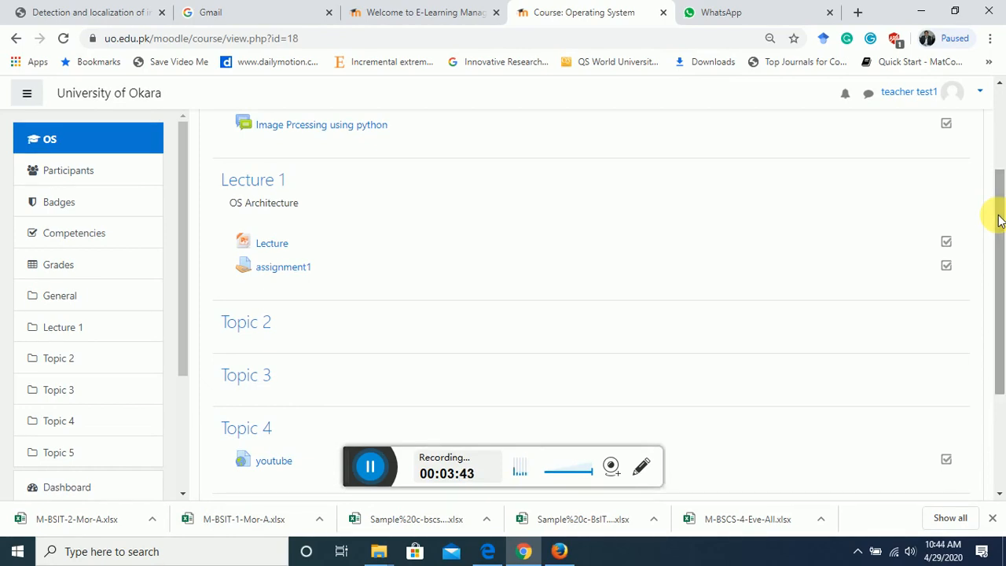
drag(998, 220, 991, 175)
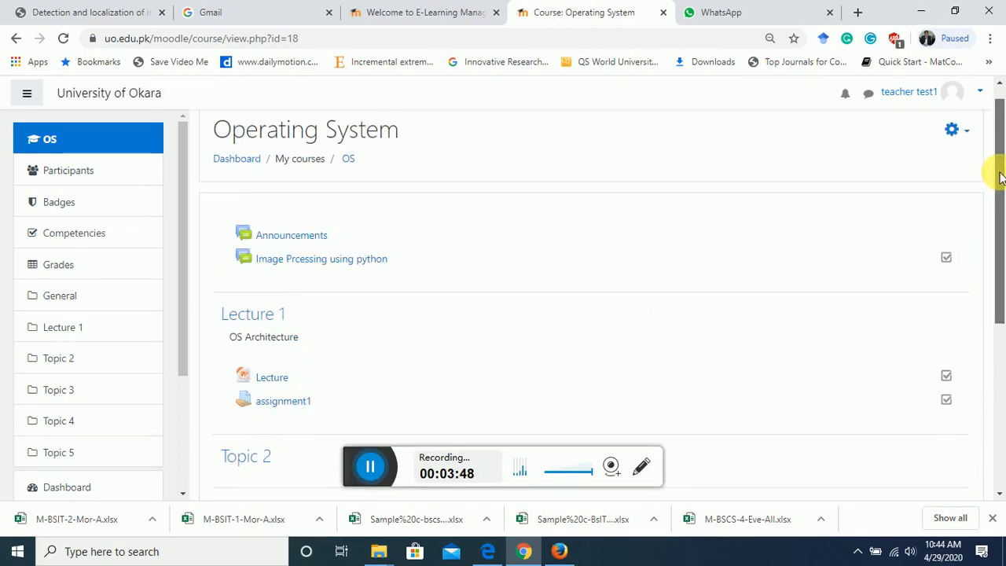
click(972, 137)
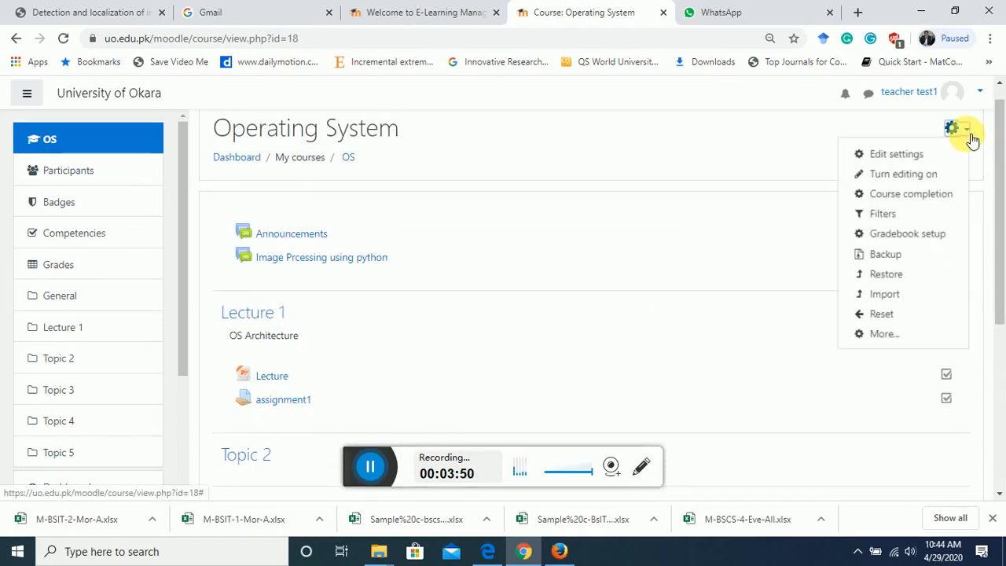
click(908, 179)
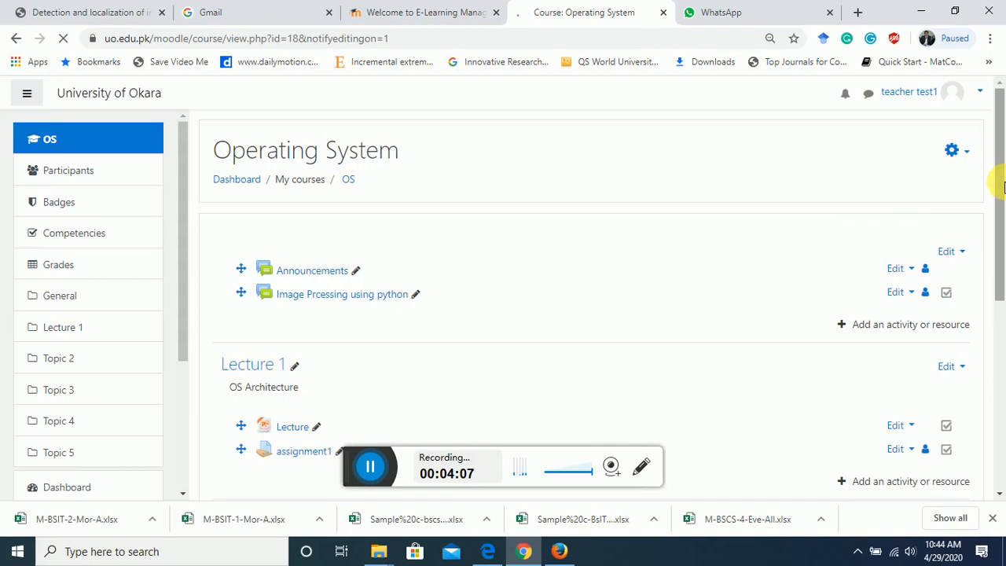
Rename the course section Topic 2 as "Lecture 2".
drag(1000, 161, 1002, 220)
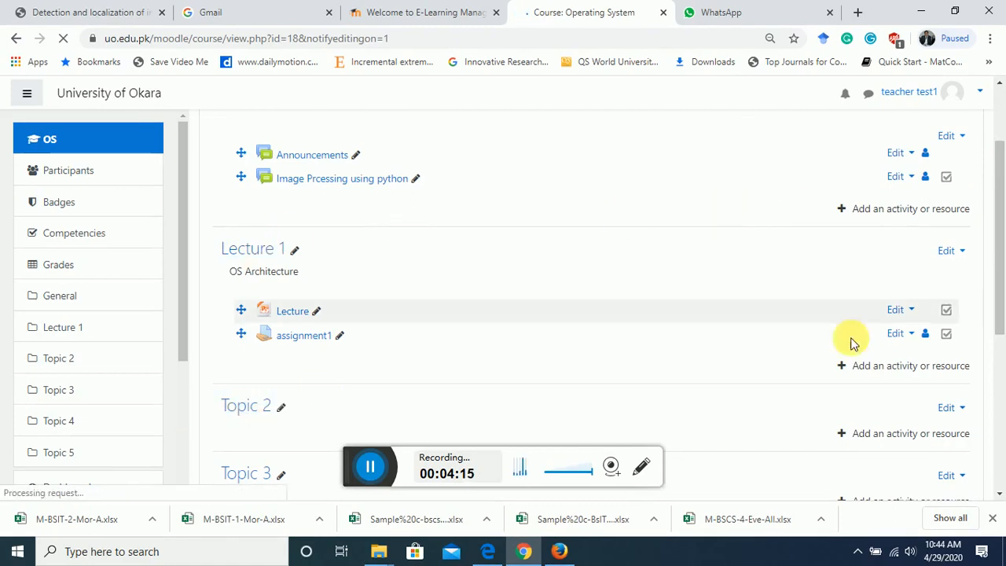
drag(1000, 236, 999, 261)
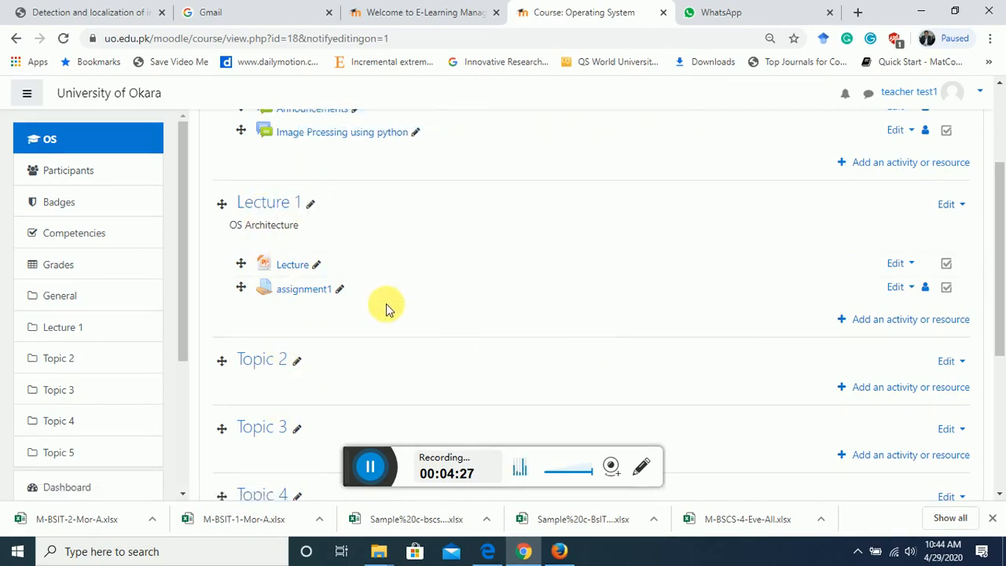
click(299, 363)
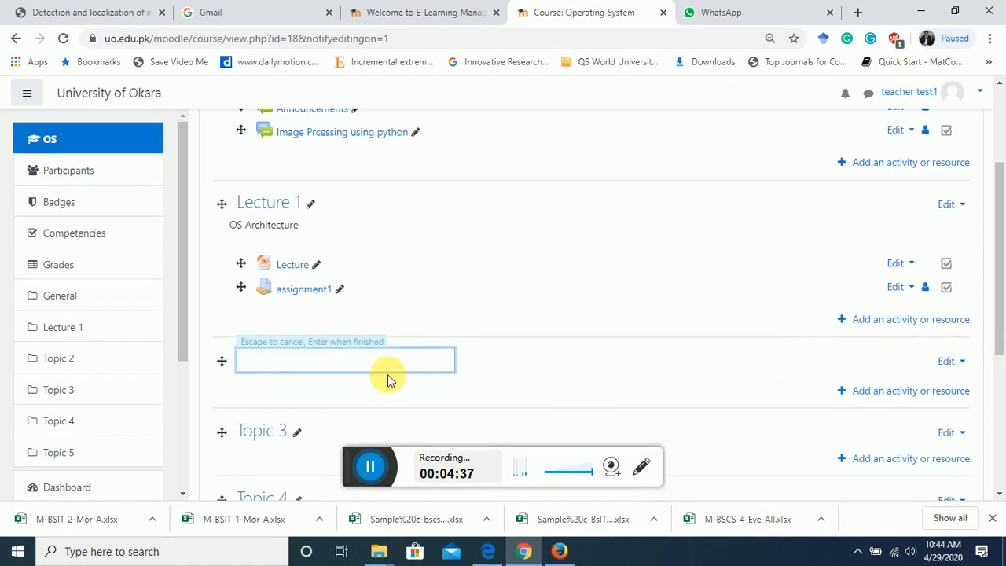
text(Lecture 2)
key(Return)
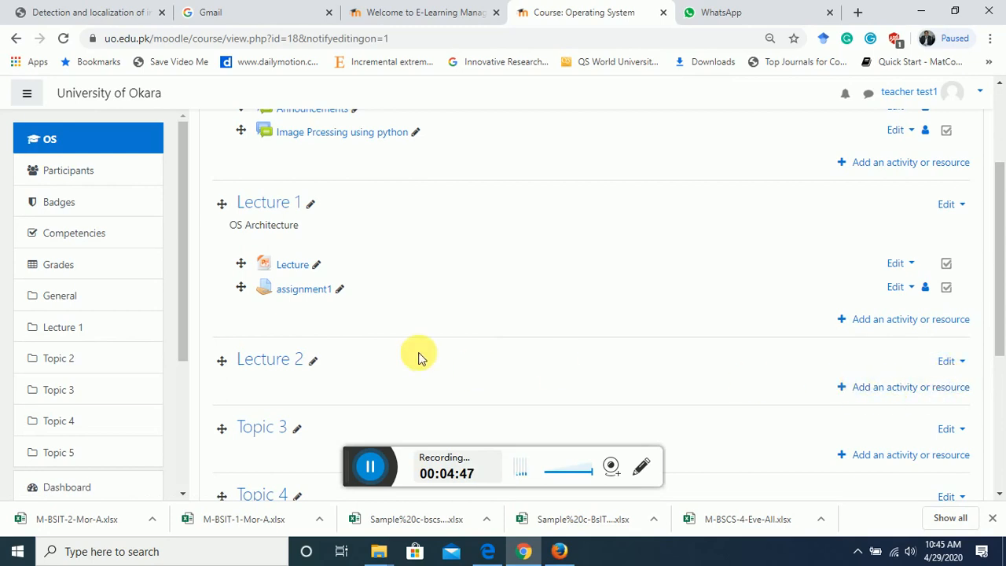
Start adding a File resource to the Lecture 2 section.
click(900, 387)
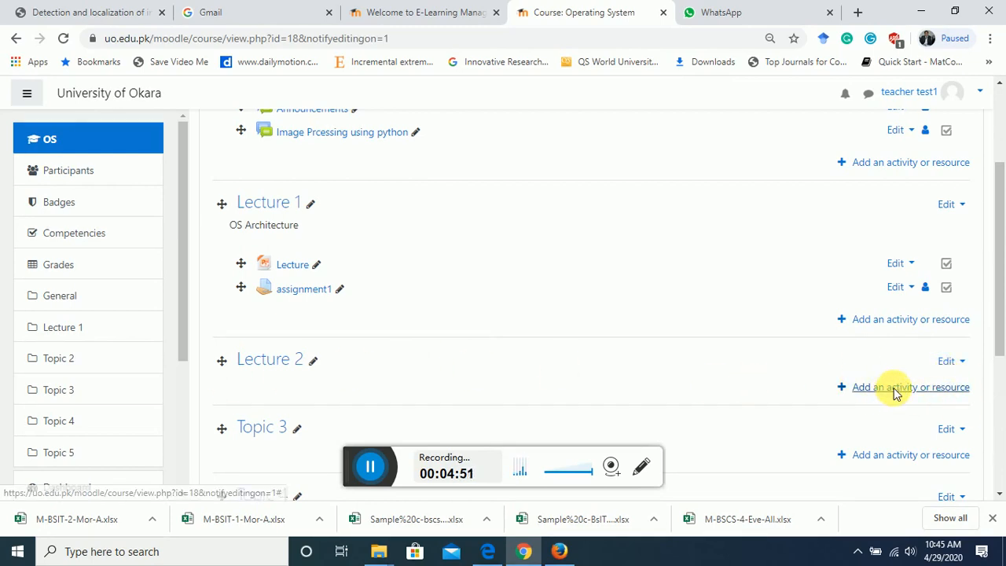
drag(479, 207, 476, 352)
click(347, 319)
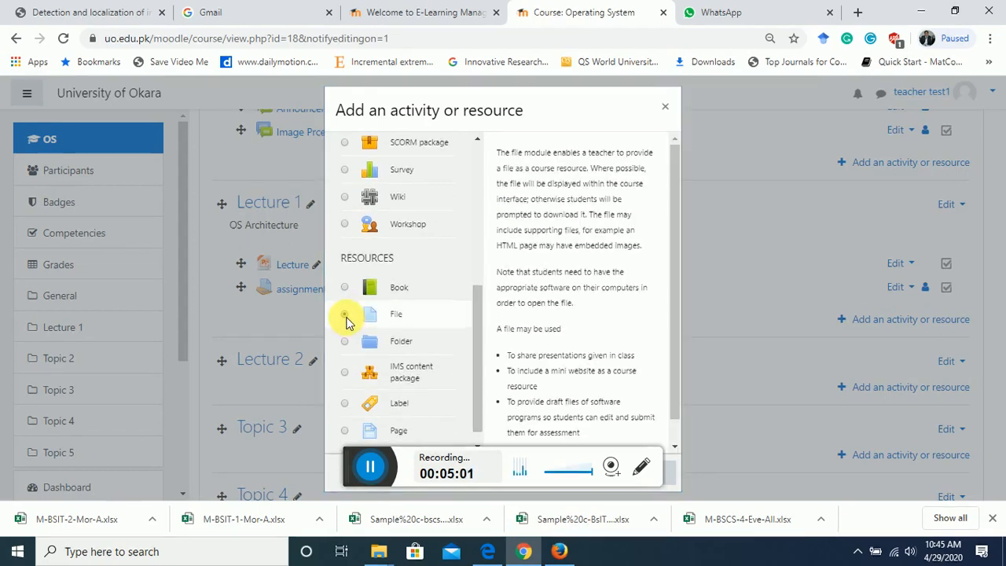
drag(349, 453, 207, 564)
click(565, 475)
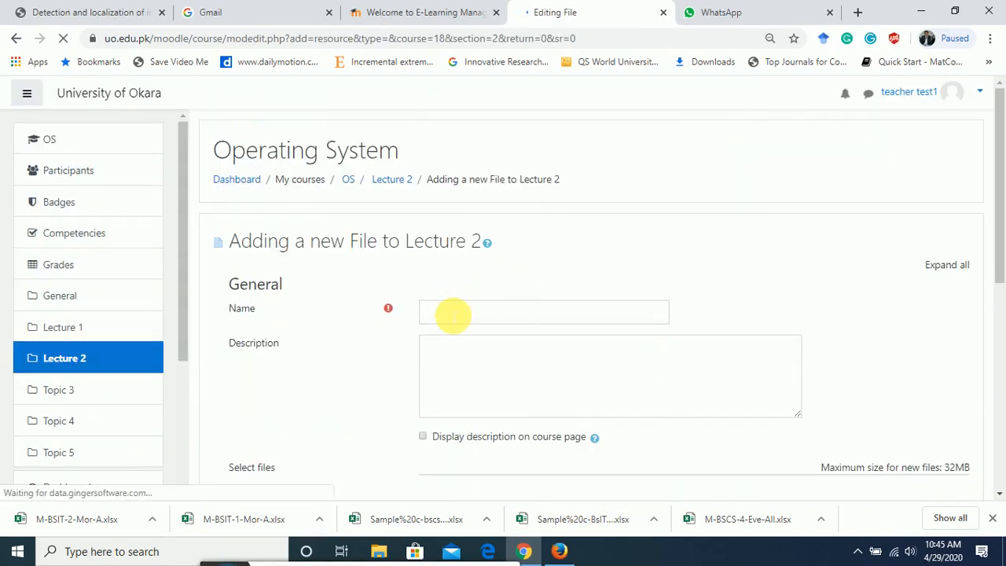
Name the new file resource "Helping material" and enter "Operationg system" as its description.
click(452, 315)
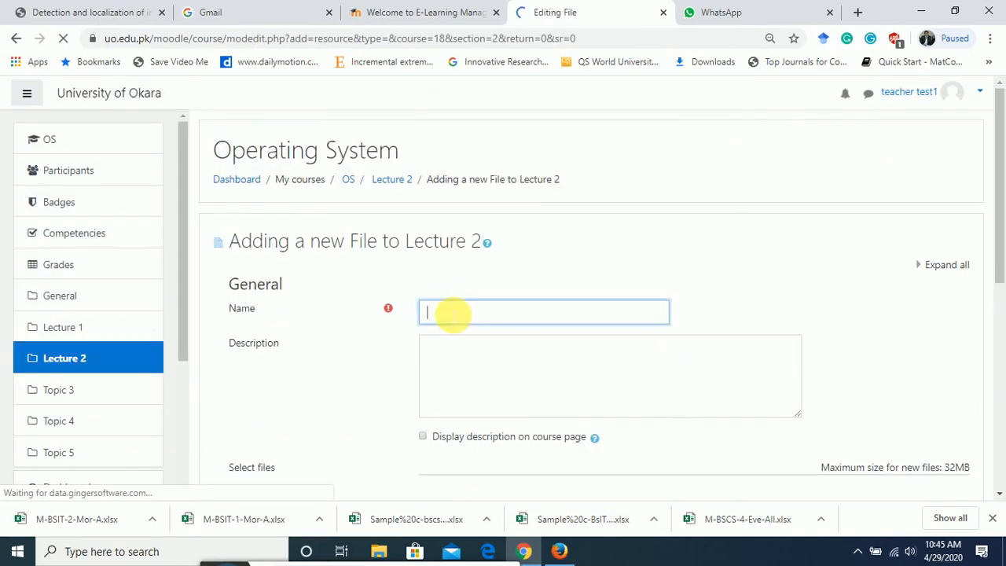
click(837, 302)
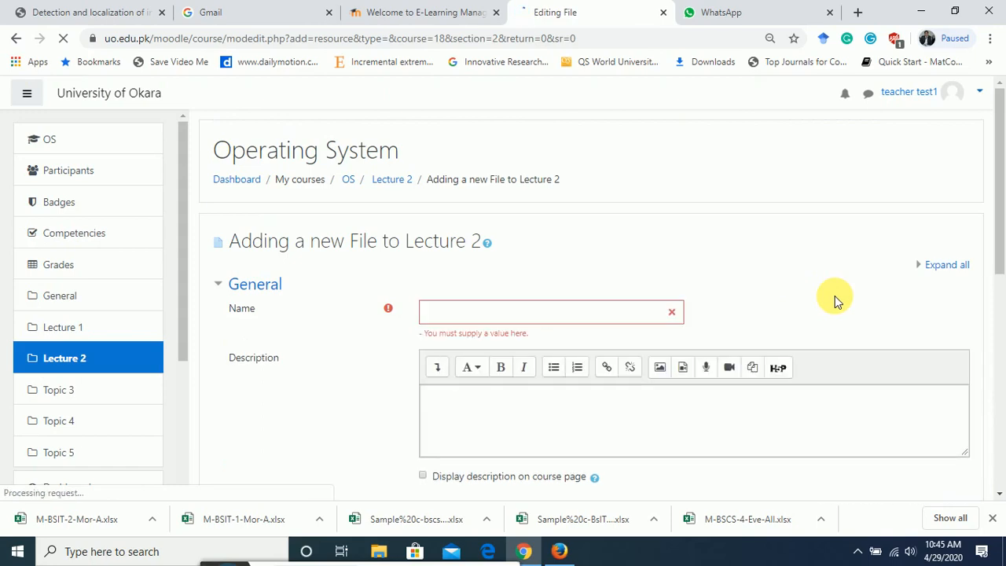
click(509, 317)
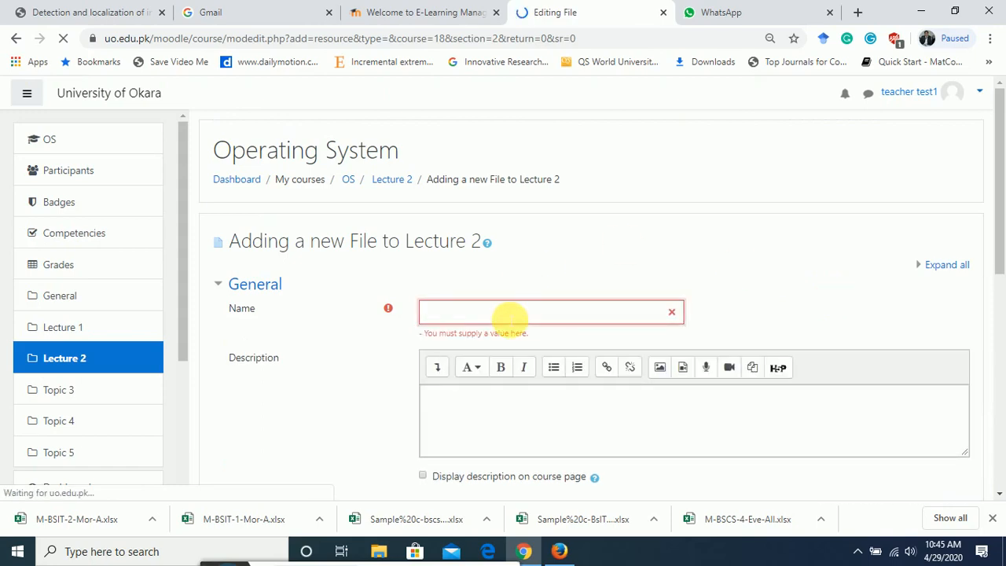
text(Helping material)
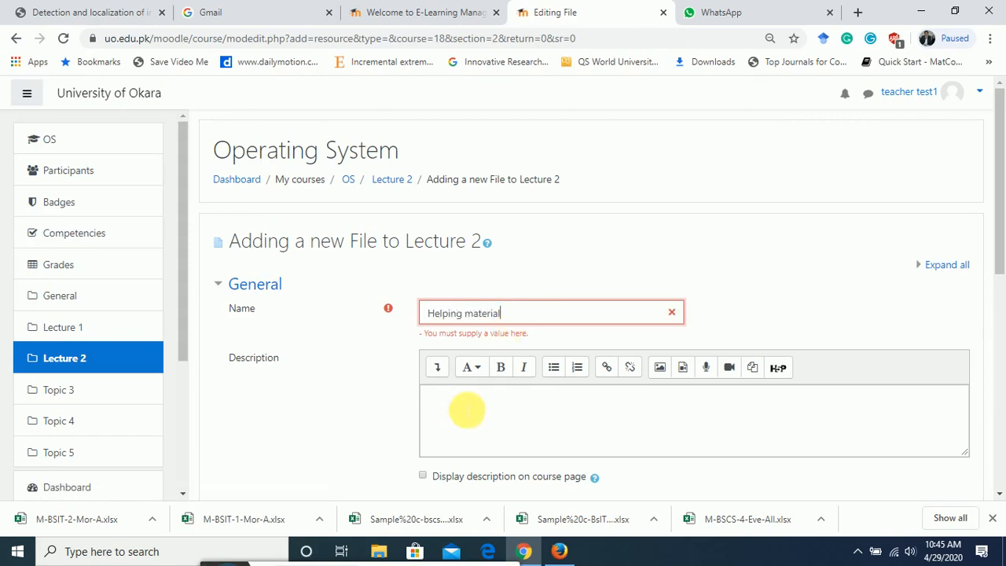
click(465, 409)
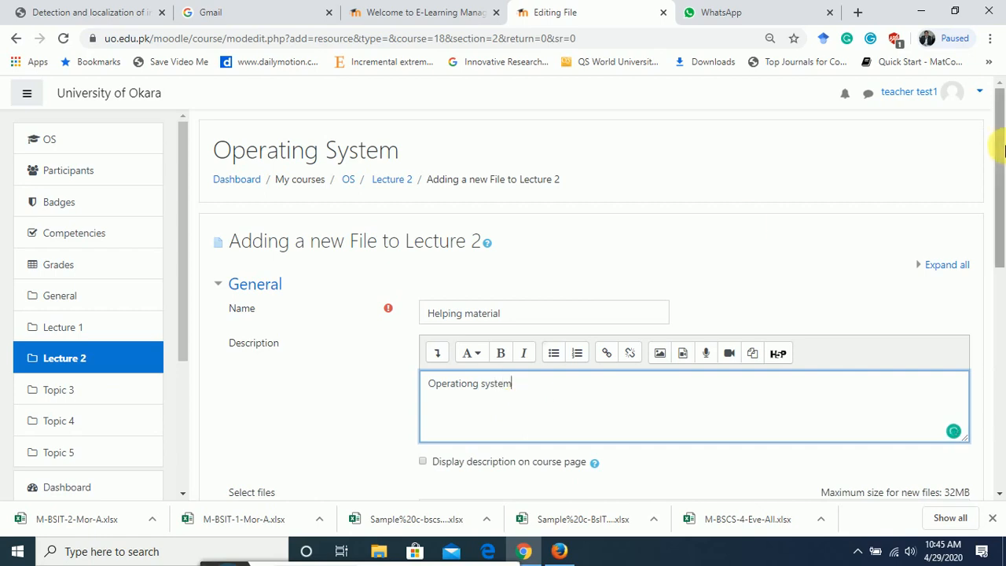
scroll(997, 255, down, 3)
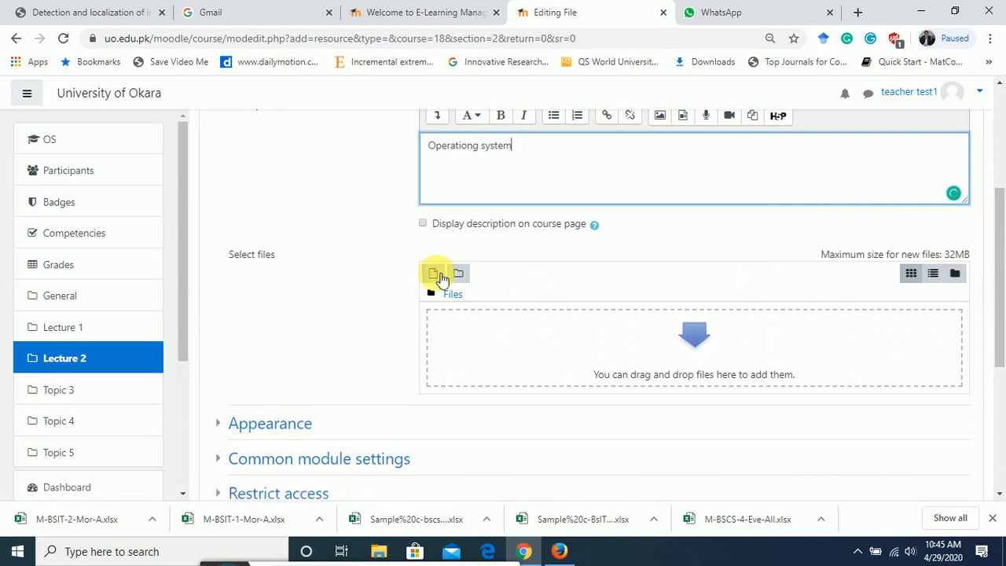
Upload the file bakas2018 from the Desktop to the new file resource through the file picker.
click(453, 297)
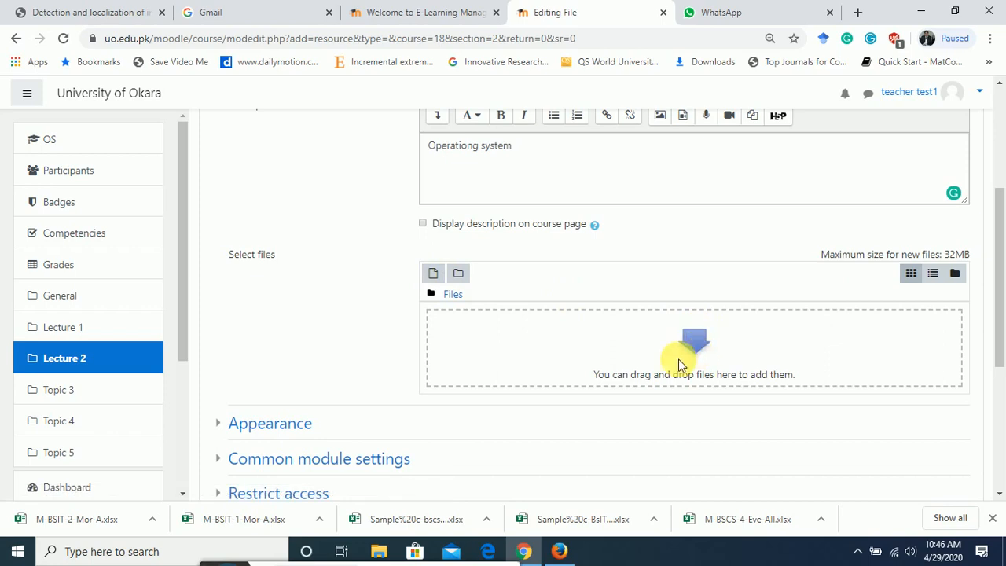
click(686, 340)
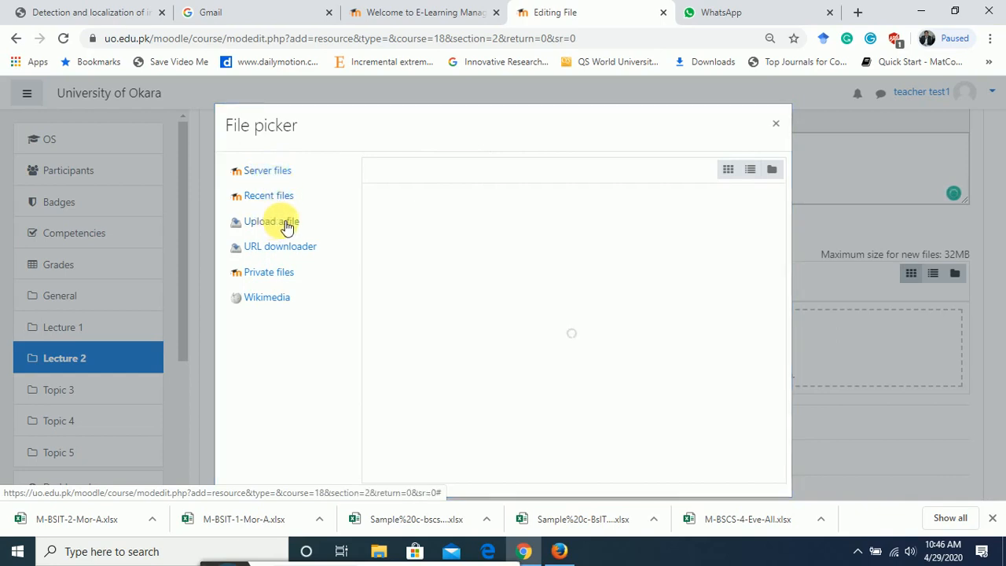
click(285, 223)
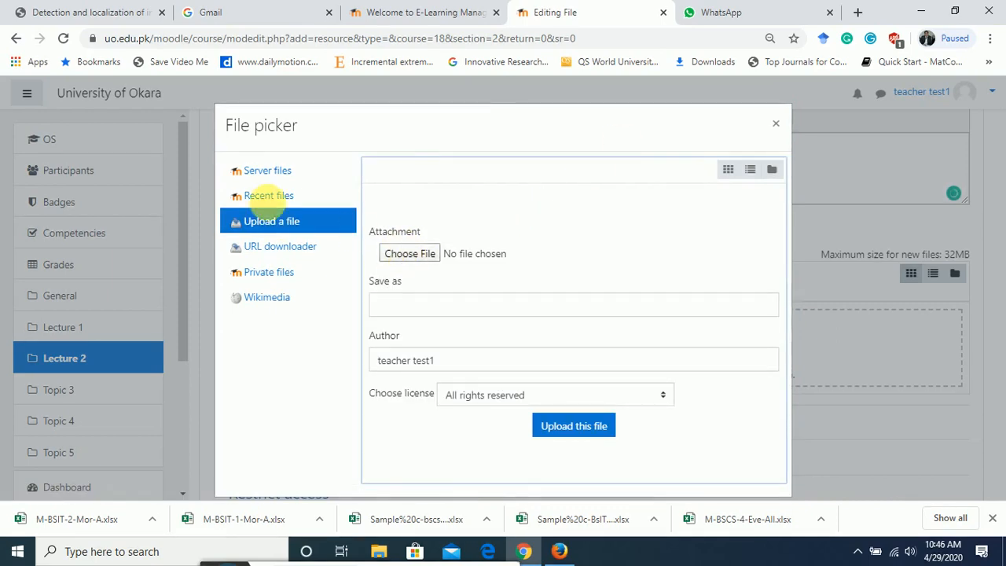
click(421, 253)
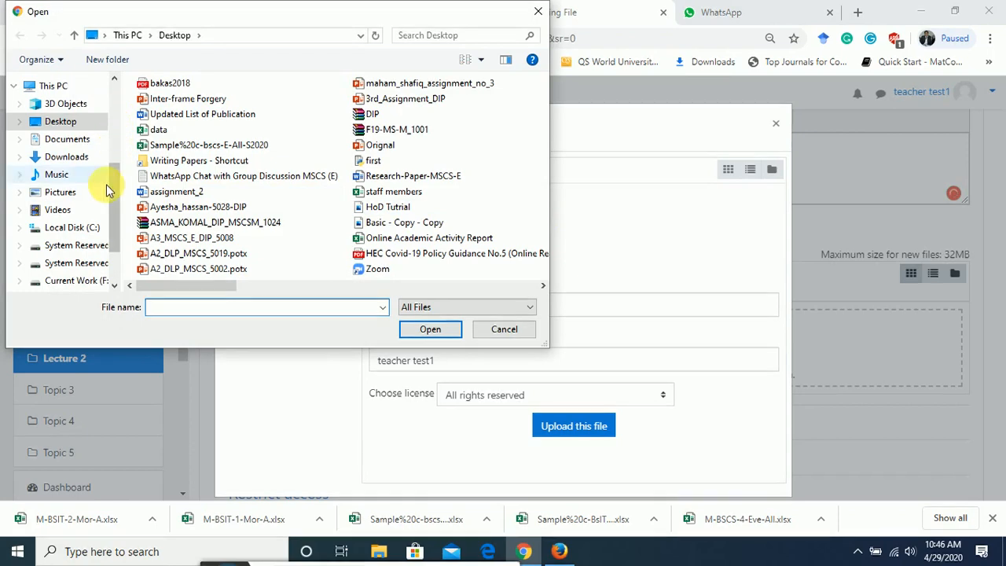
click(185, 86)
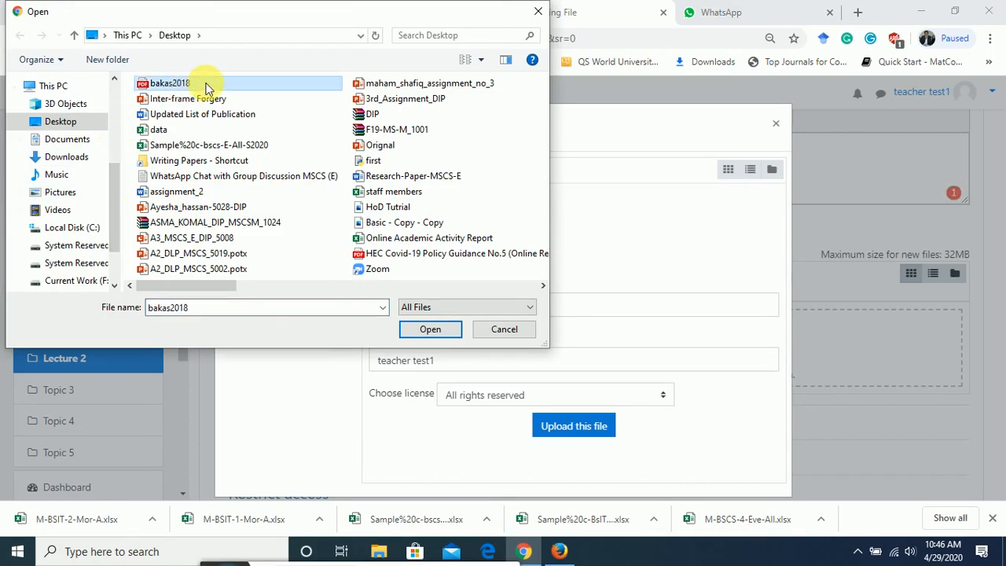
click(410, 98)
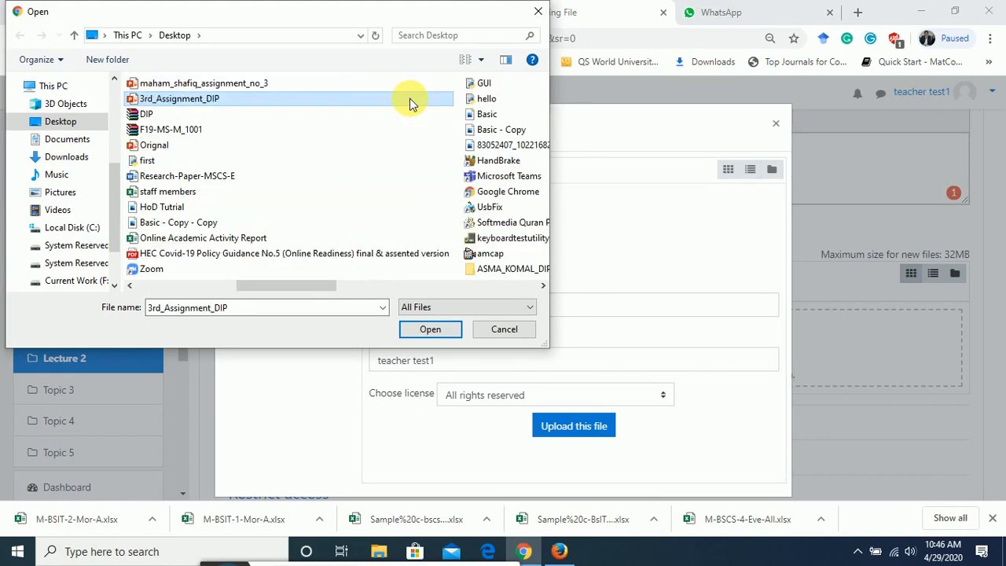
click(244, 85)
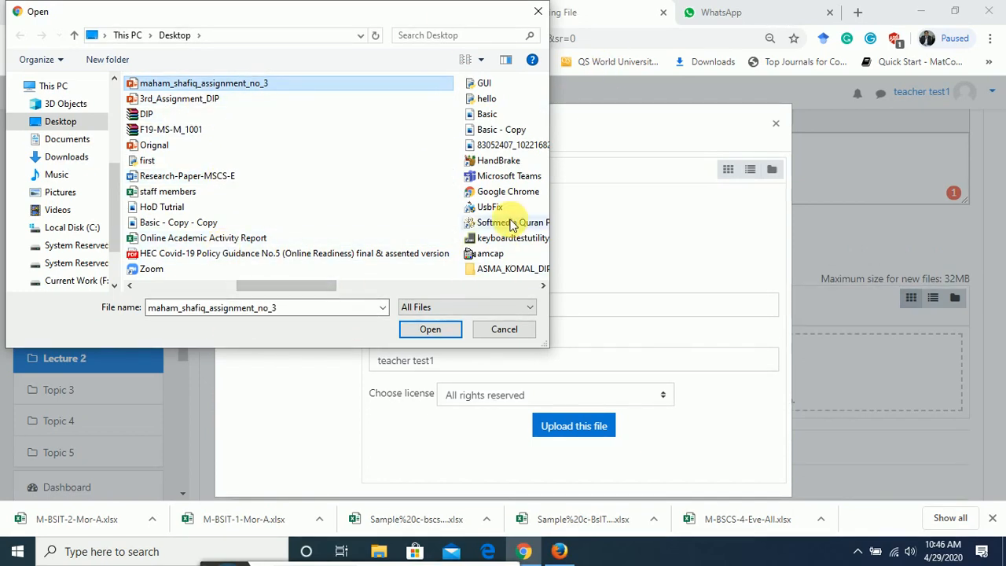
drag(318, 287, 118, 281)
double_click(174, 84)
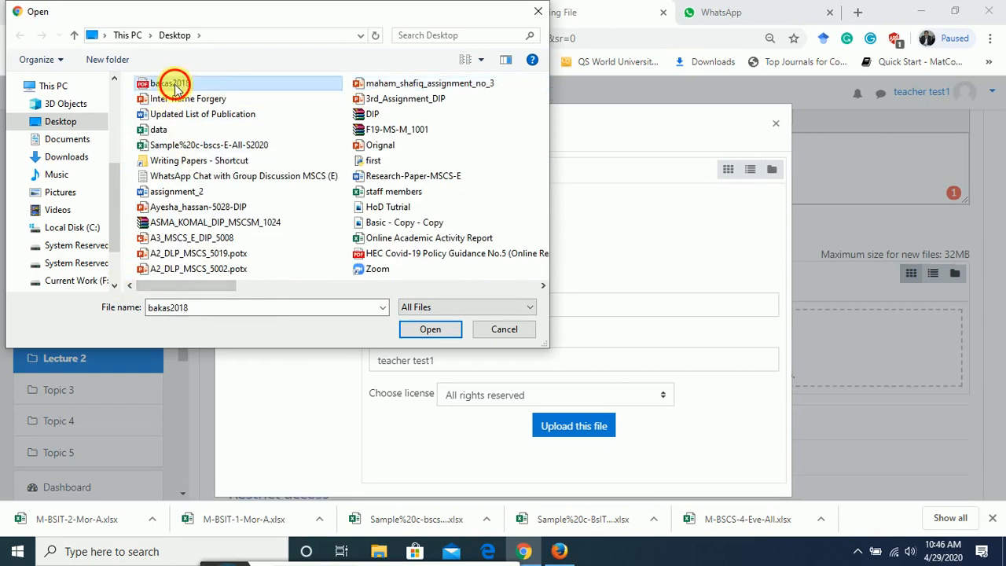
click(574, 426)
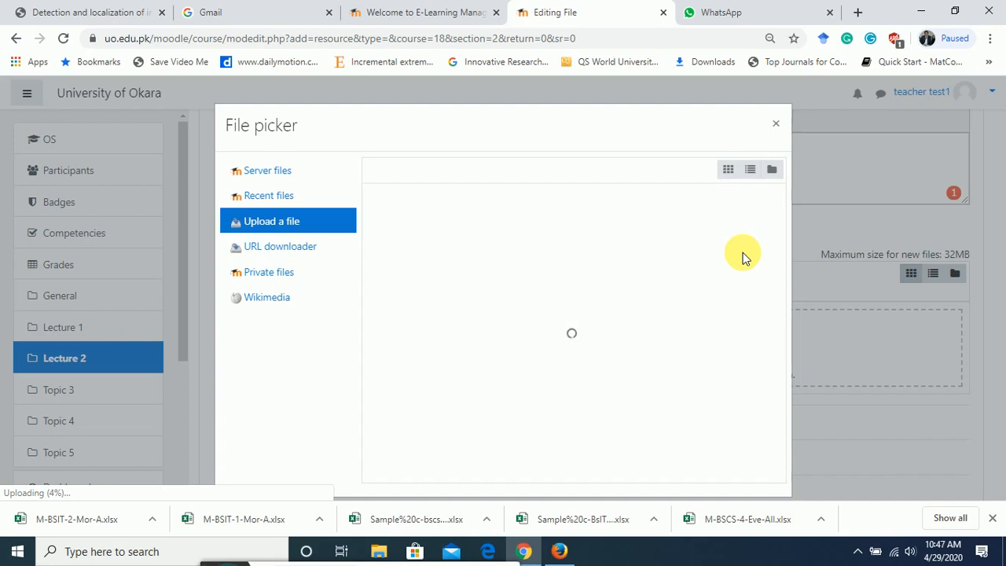
drag(607, 130, 615, 105)
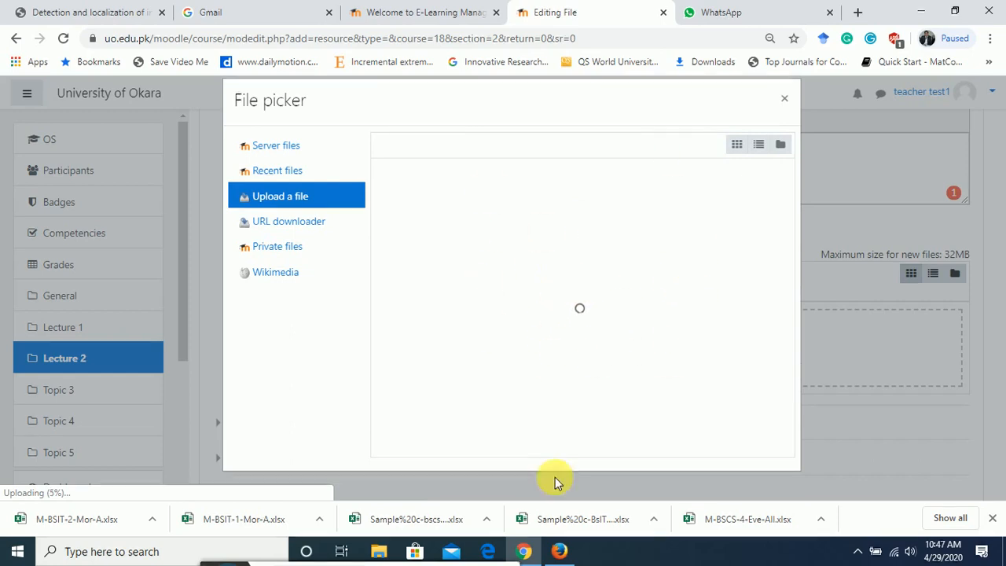
mouse_move(560, 550)
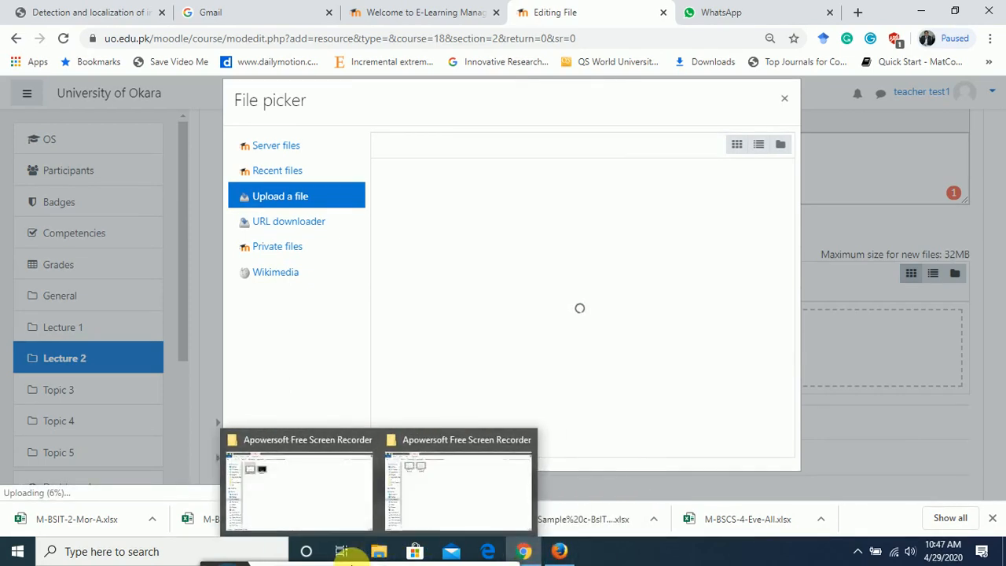
drag(212, 563, 285, 423)
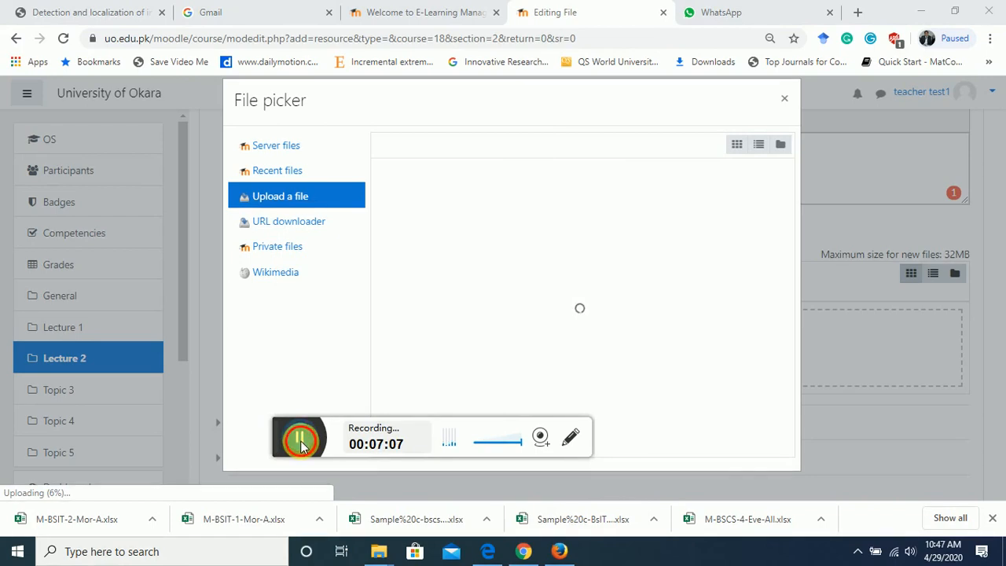
click(300, 441)
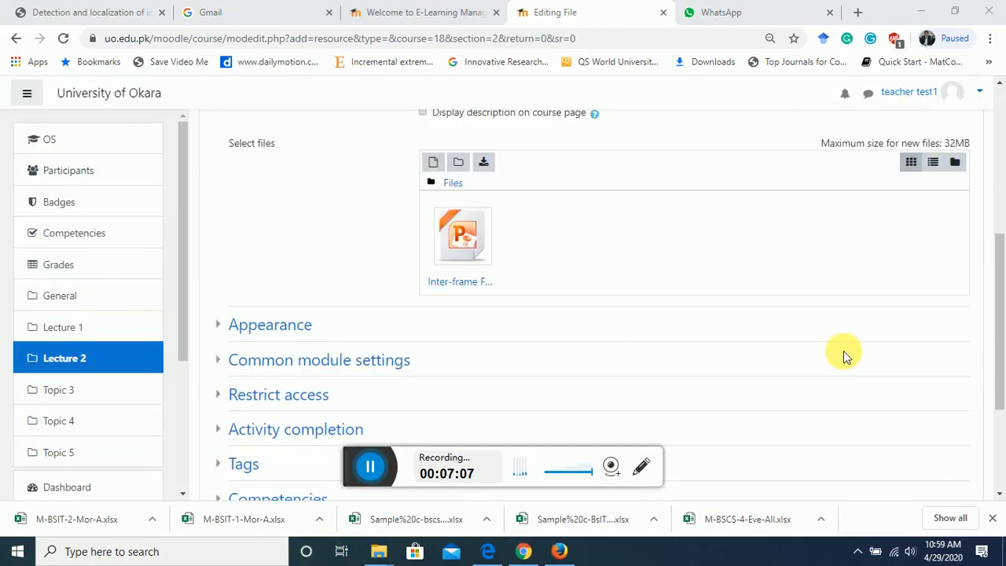
Save the new file resource in Lecture 2 and return to the course page.
click(1002, 248)
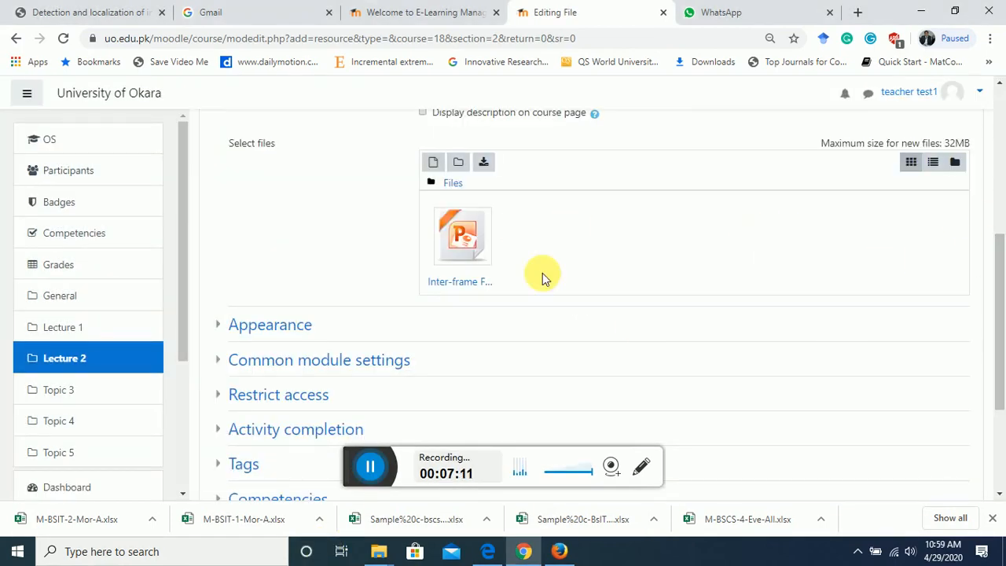
drag(999, 288, 1002, 380)
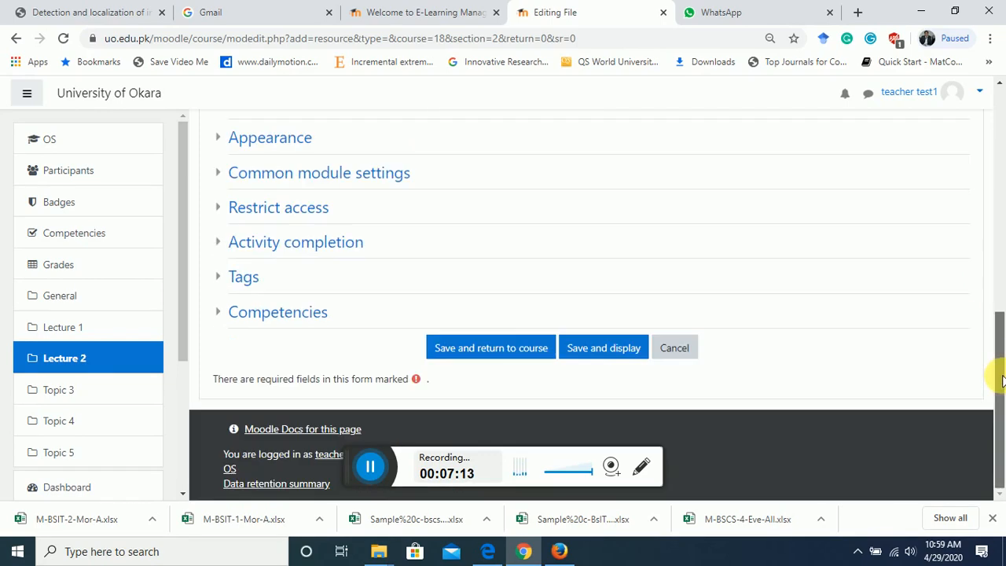
click(486, 352)
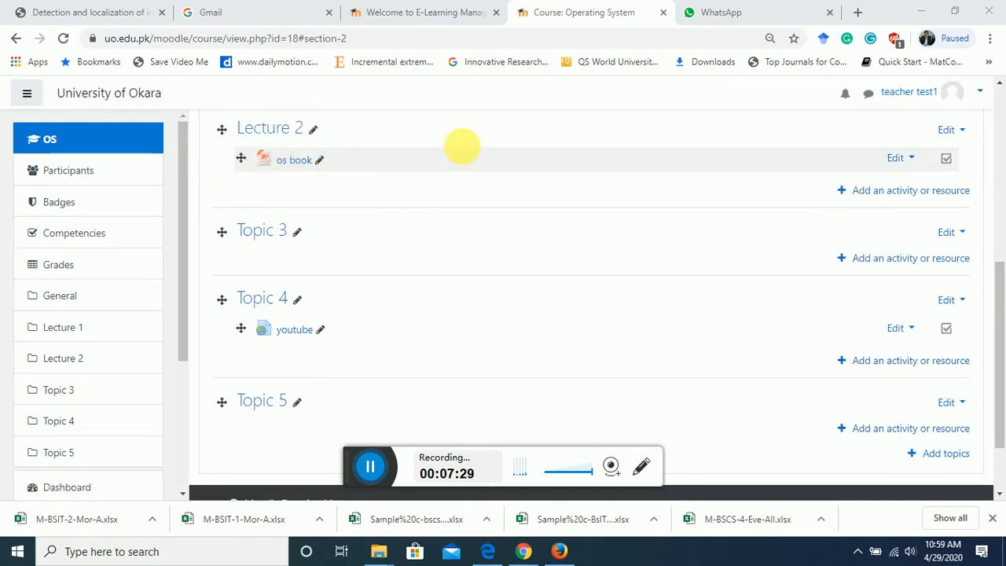
Start adding a URL resource to the Lecture 2 section.
click(892, 194)
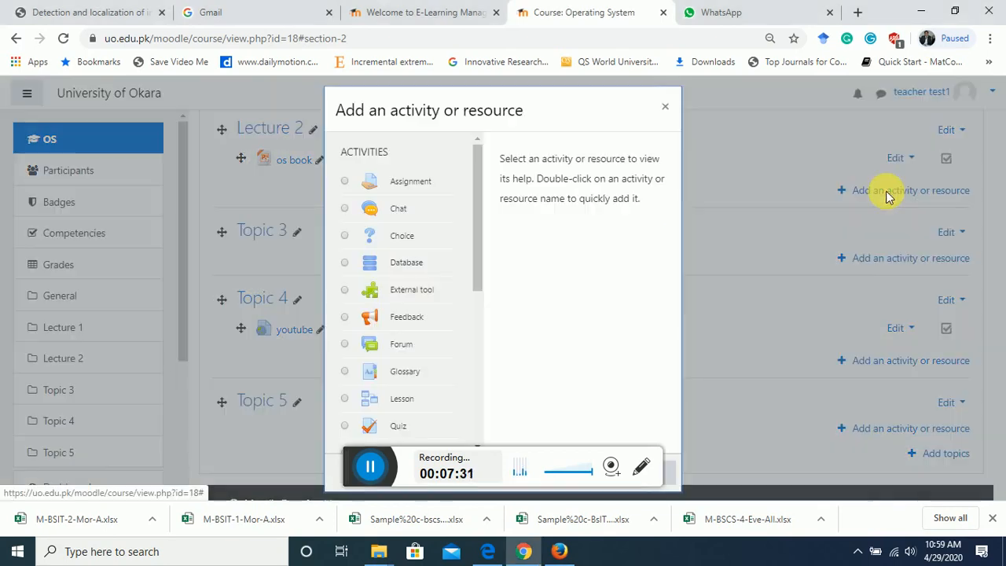
drag(475, 220, 476, 403)
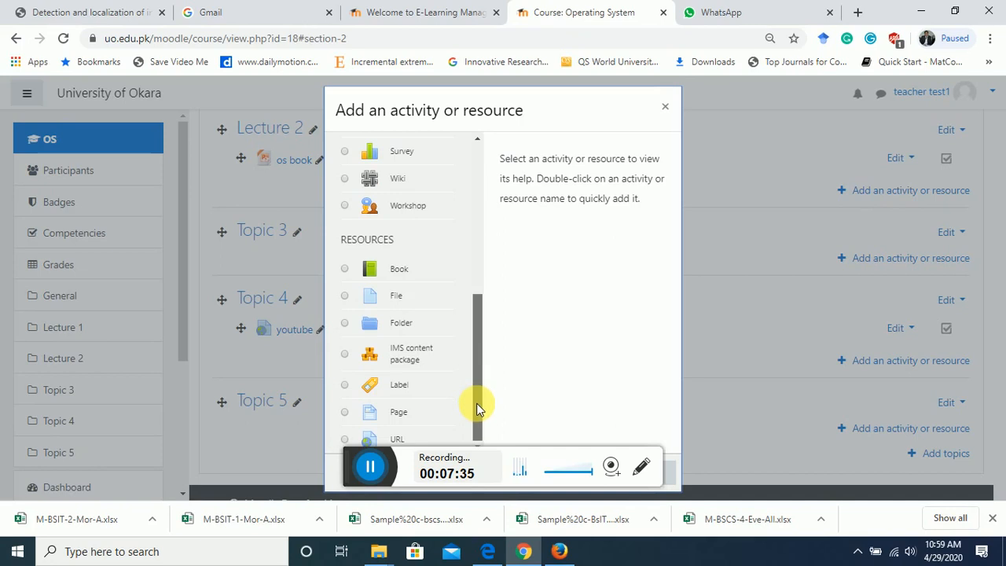
click(345, 439)
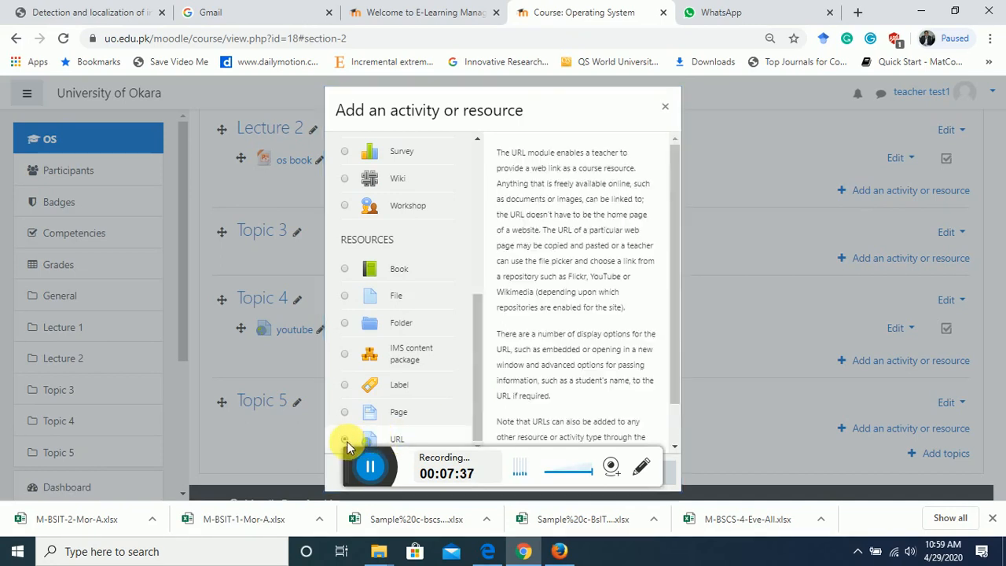
drag(675, 335, 675, 376)
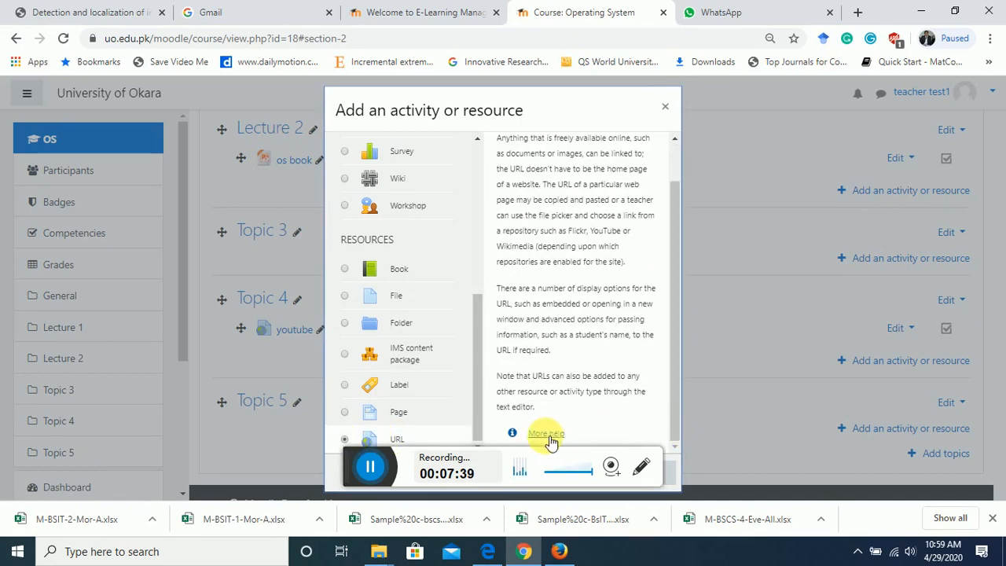
click(355, 466)
drag(355, 465, 338, 526)
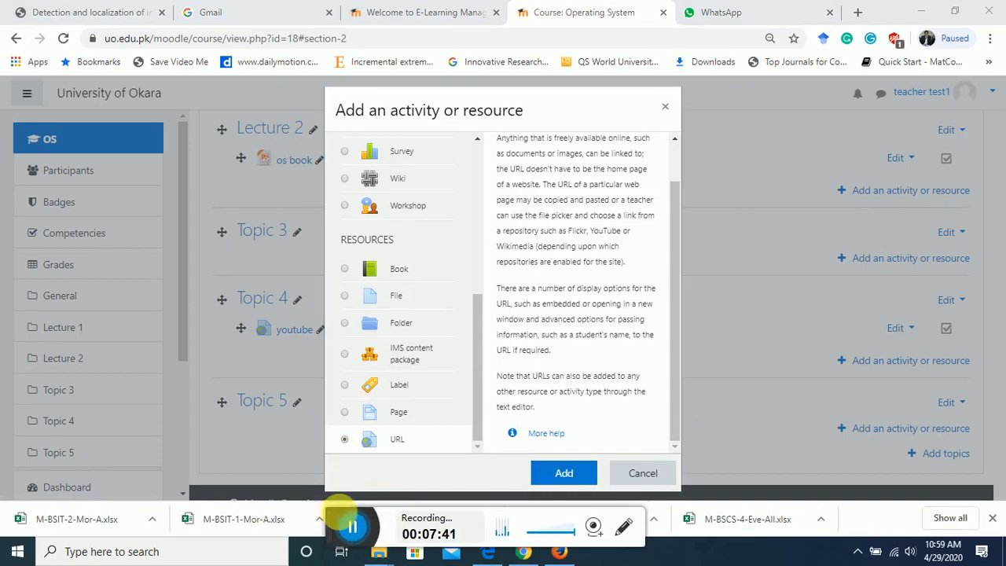
click(563, 472)
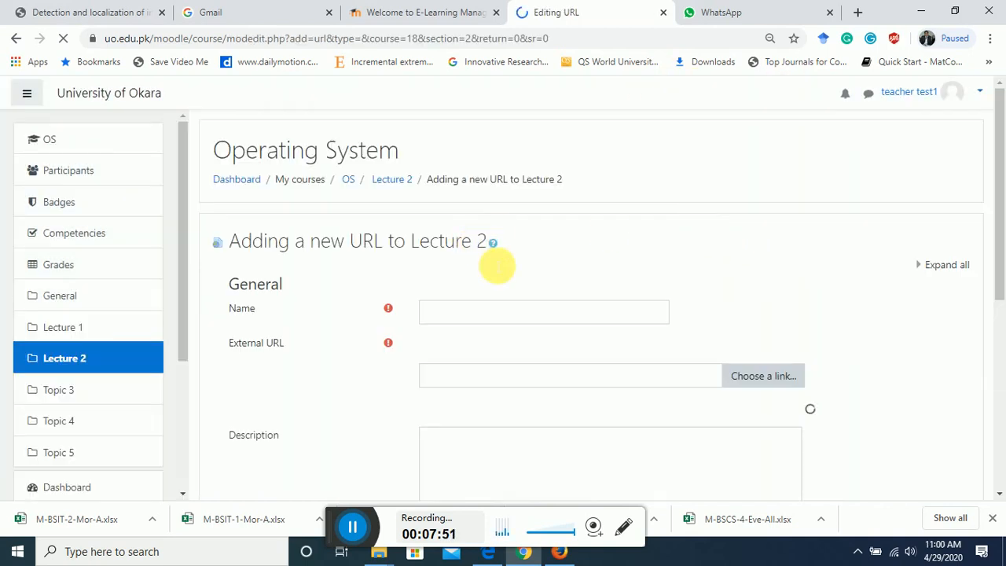
Name the new URL resource "youtube".
click(450, 320)
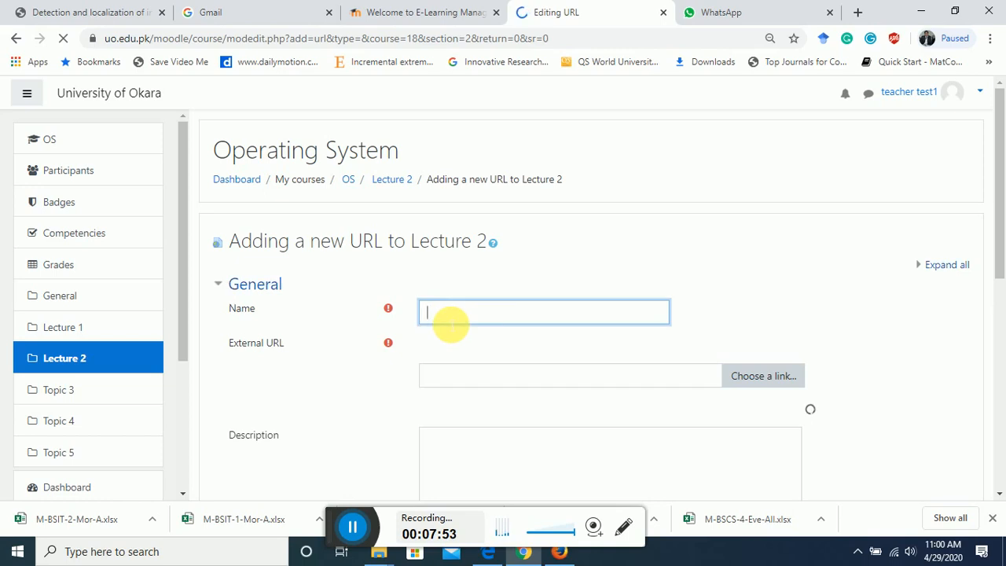
text(typ)
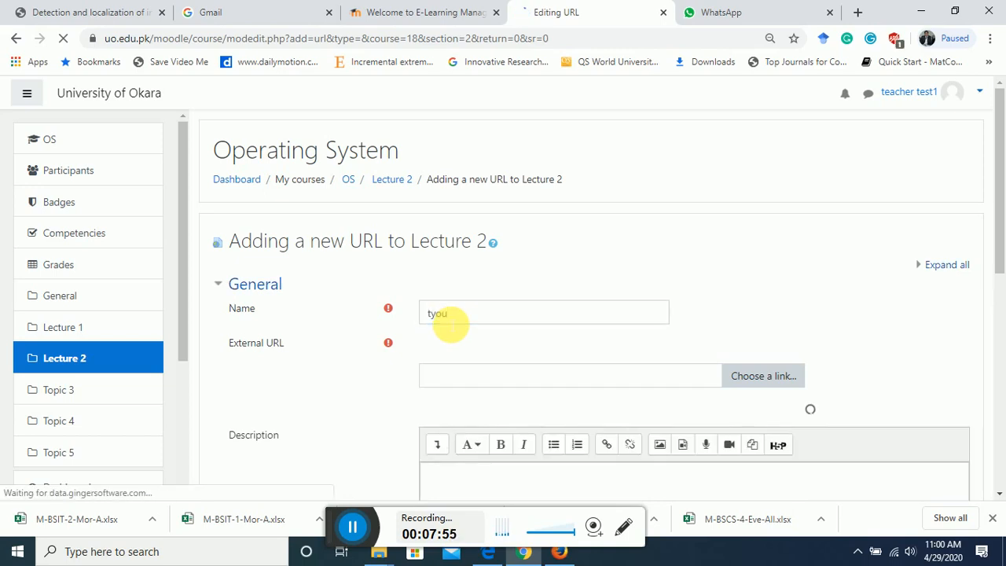
drag(463, 318, 404, 317)
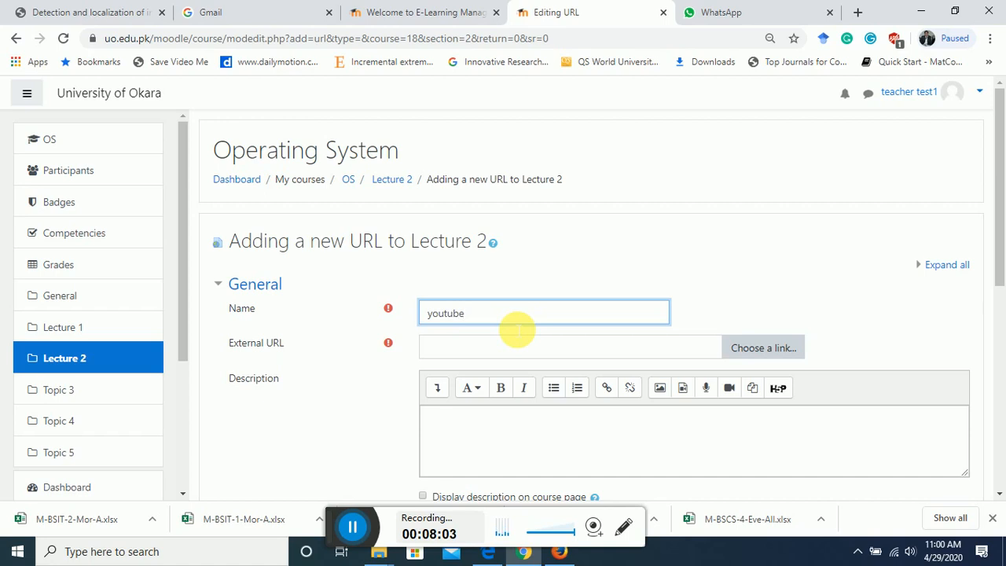
click(490, 356)
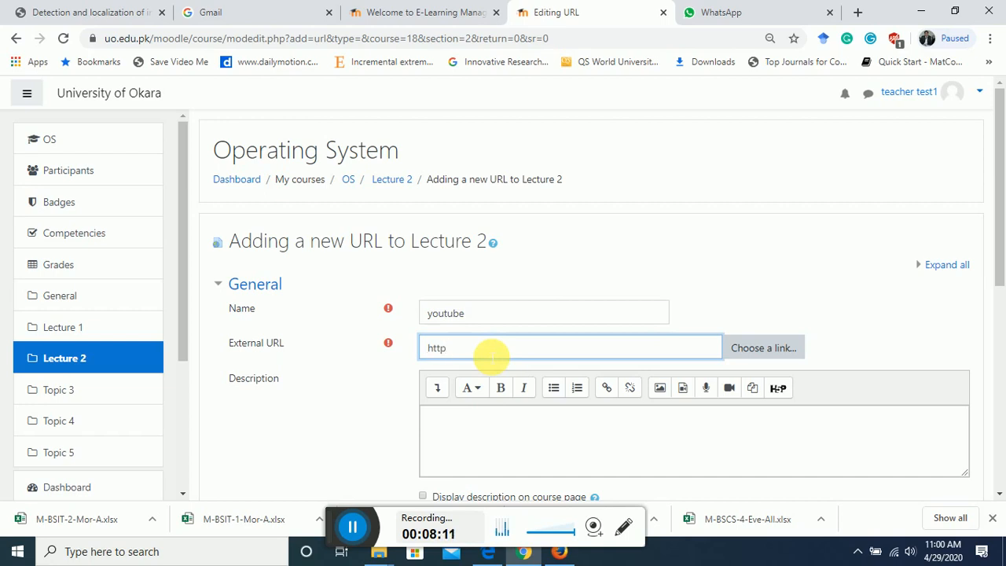
click(743, 11)
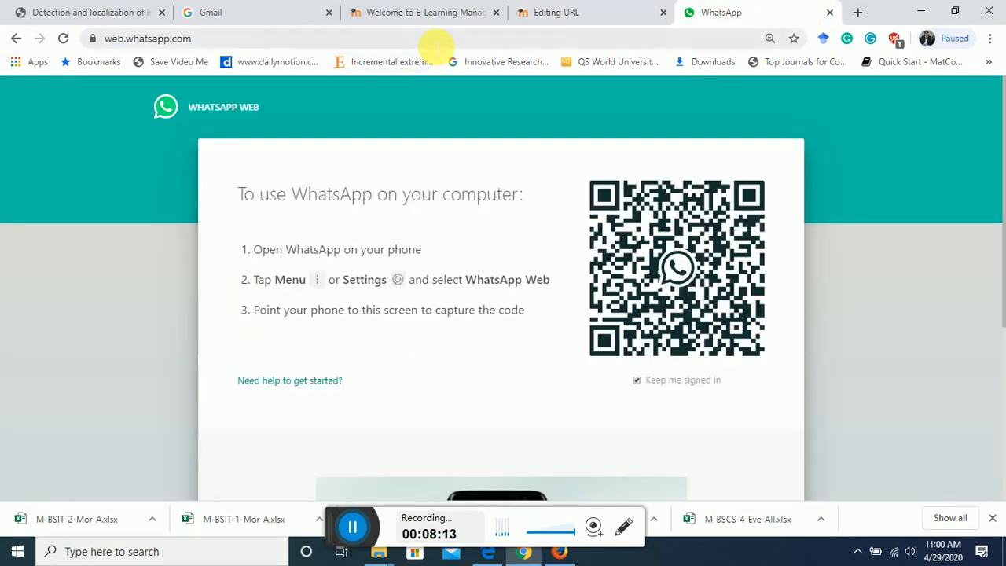
click(435, 44)
text(youtube.com)
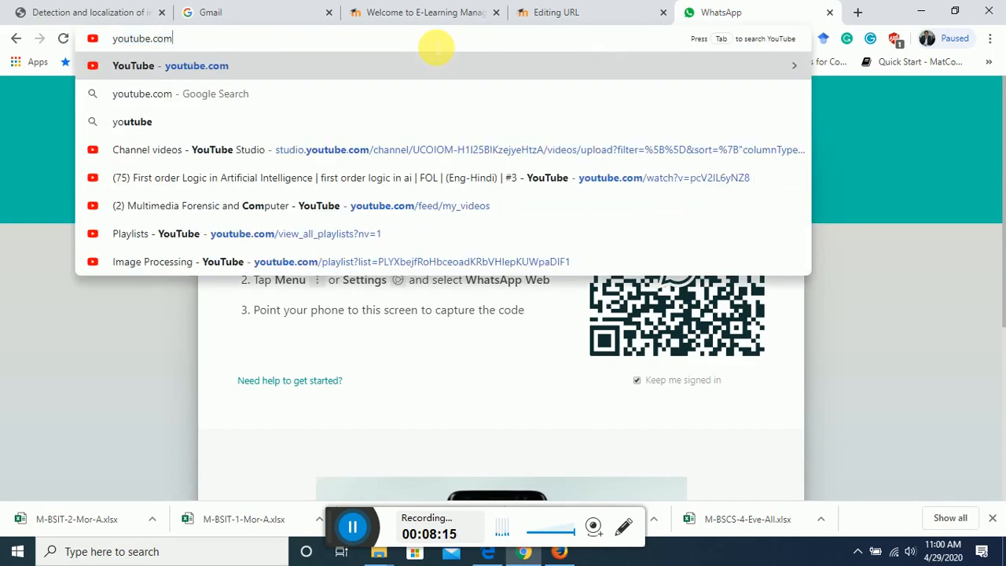
key(Return)
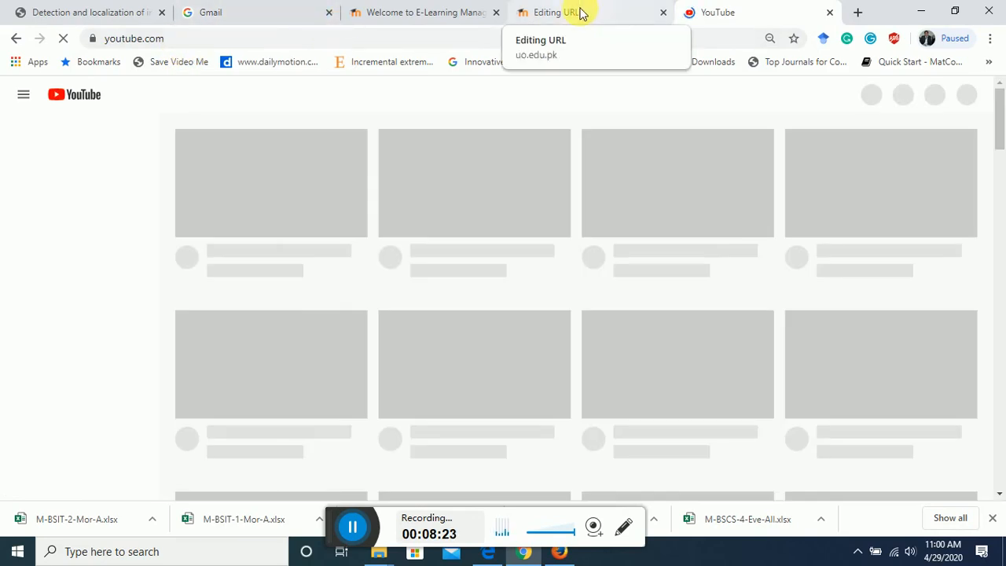
click(168, 37)
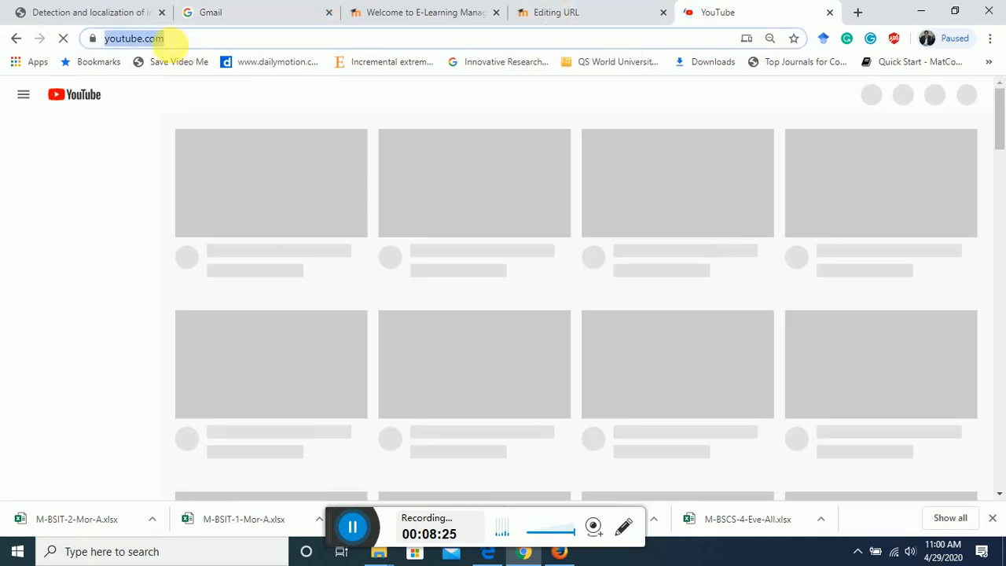
click(573, 11)
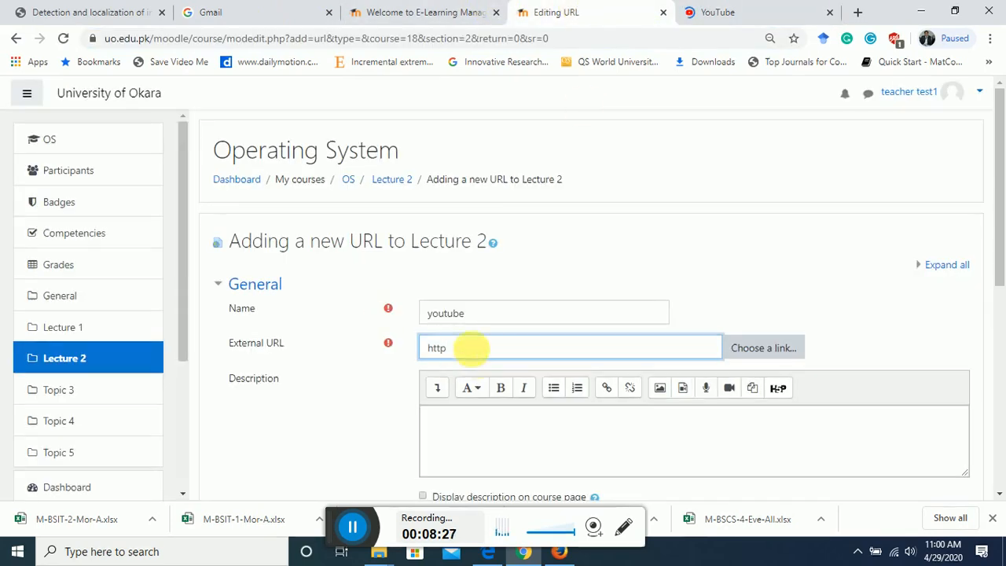
text(://youtube.com)
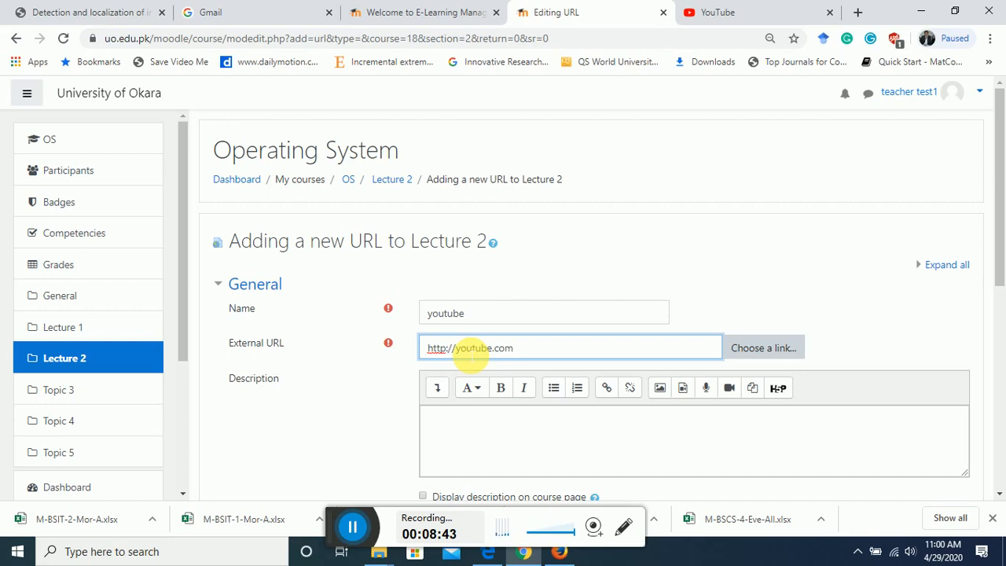
Save the URL resource with an empty description and return to the Operating System course.
click(443, 427)
drag(998, 222, 995, 378)
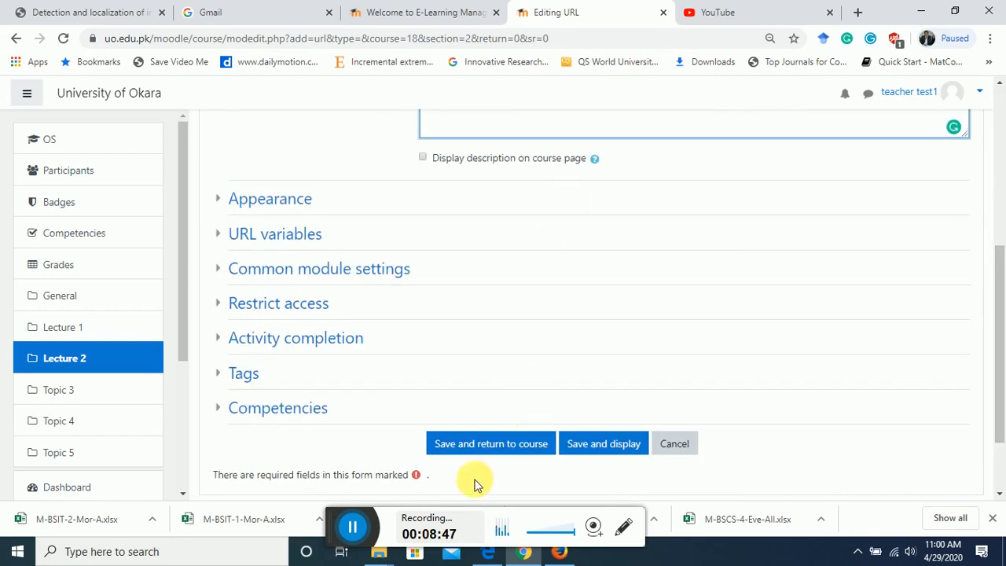
click(488, 448)
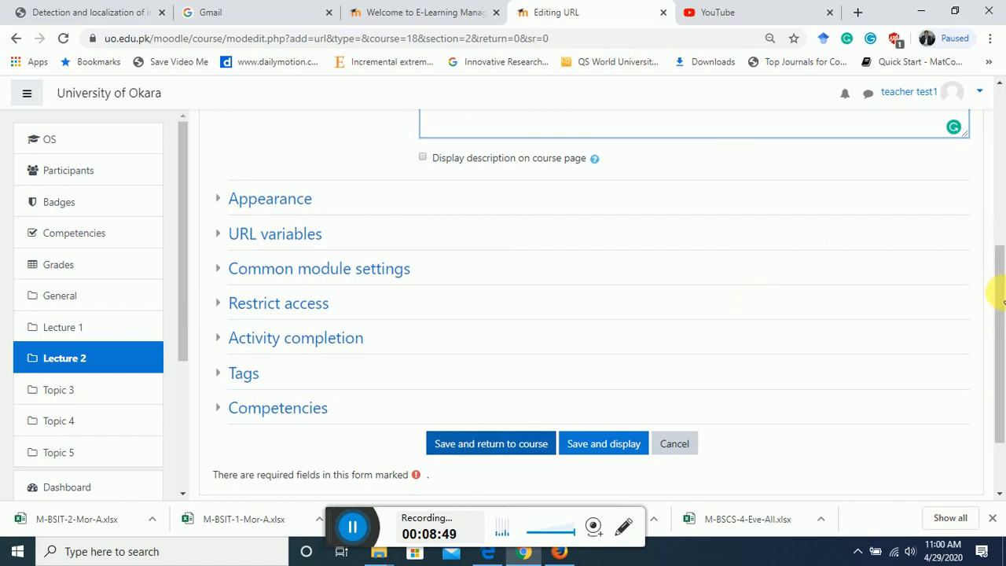
click(503, 443)
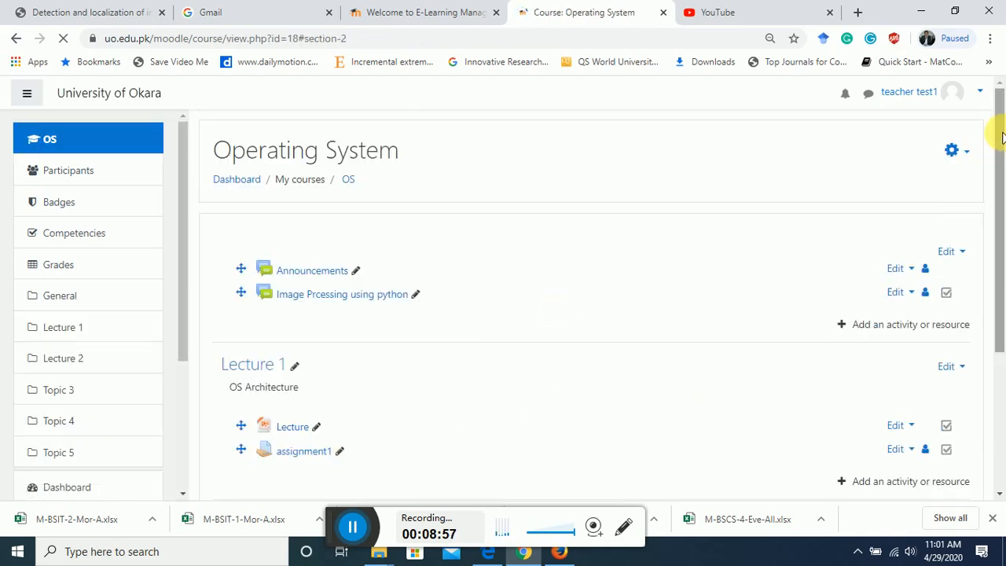
Start adding a Chat activity to the general section above Lecture 1.
drag(996, 144, 995, 265)
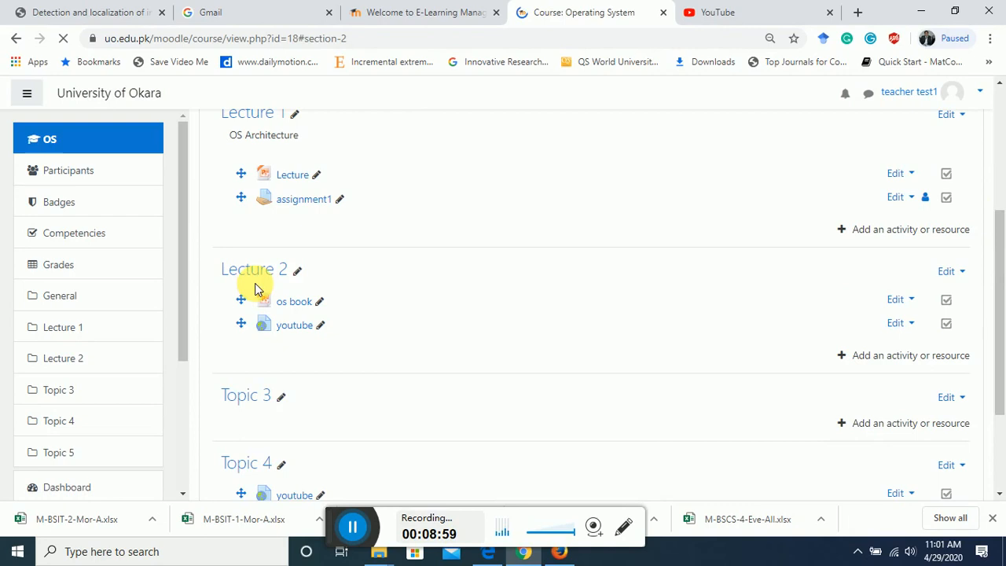
scroll(539, 348, down, 2)
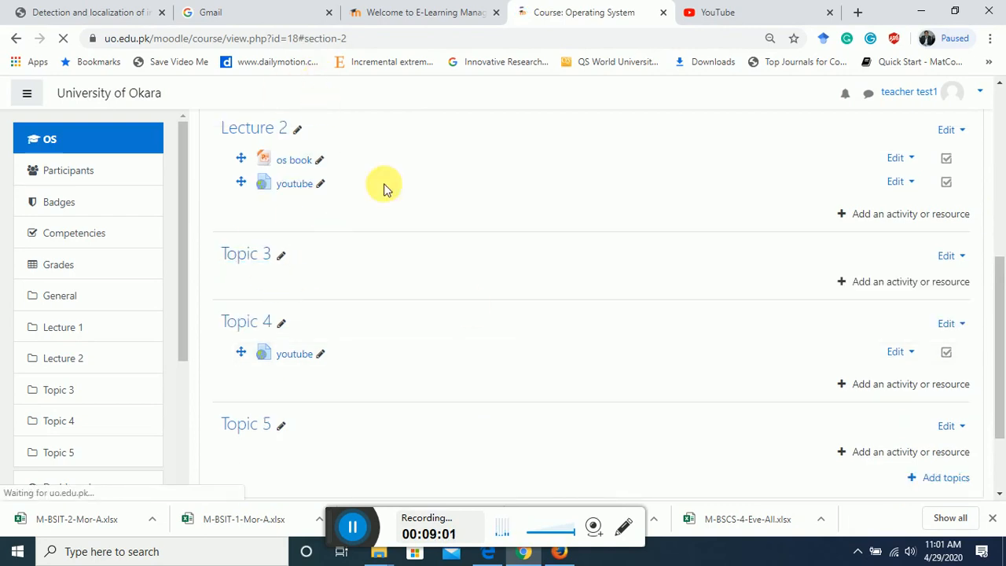
drag(998, 290, 999, 209)
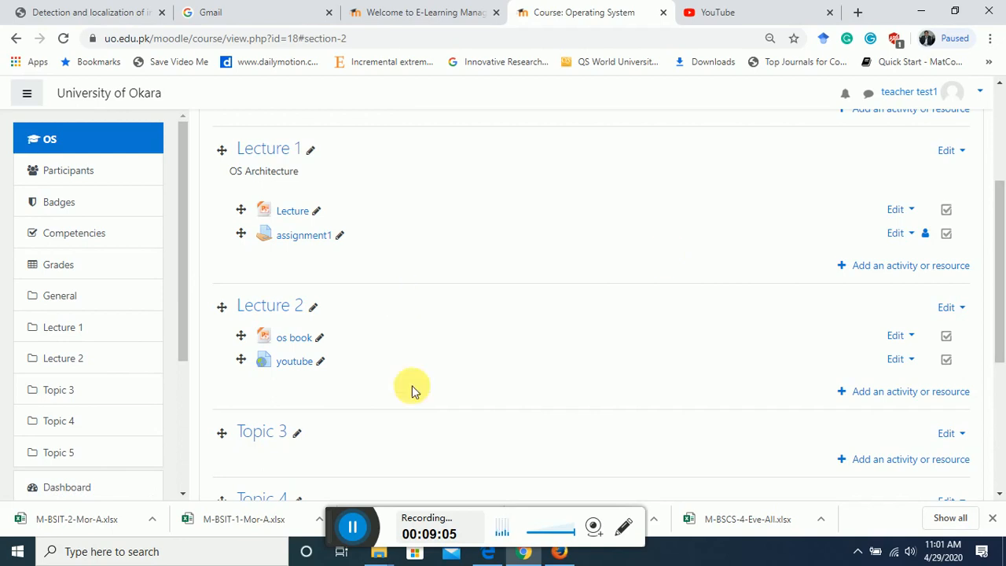
drag(1000, 267, 995, 96)
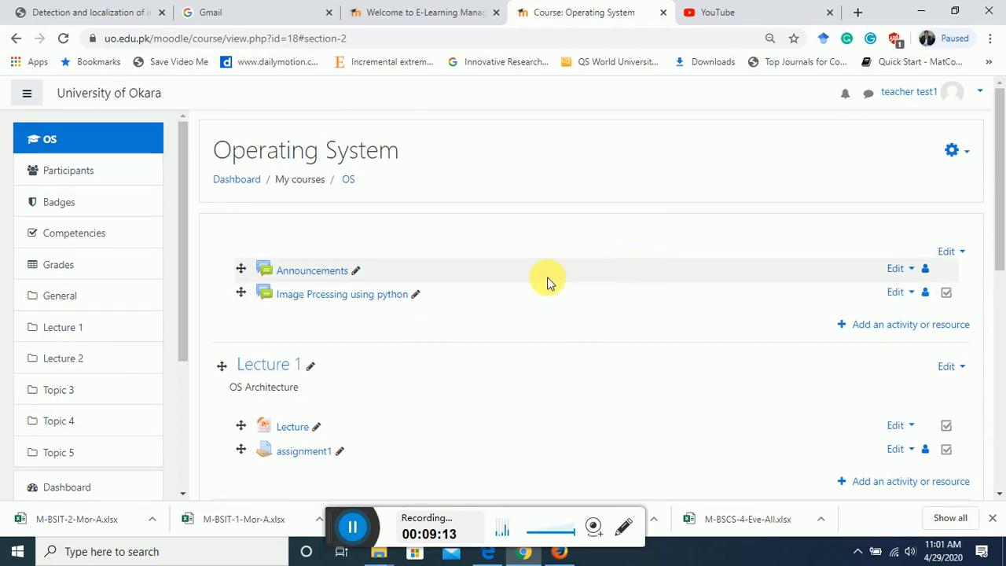
click(902, 331)
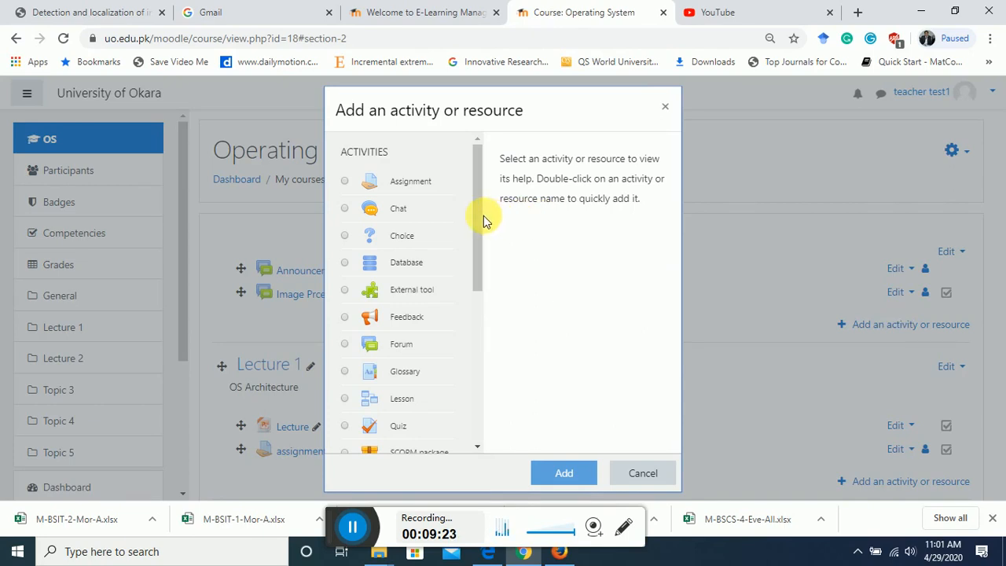
mouse_move(478, 217)
mouse_down()
mouse_move(490, 274)
mouse_move(497, 218)
mouse_up()
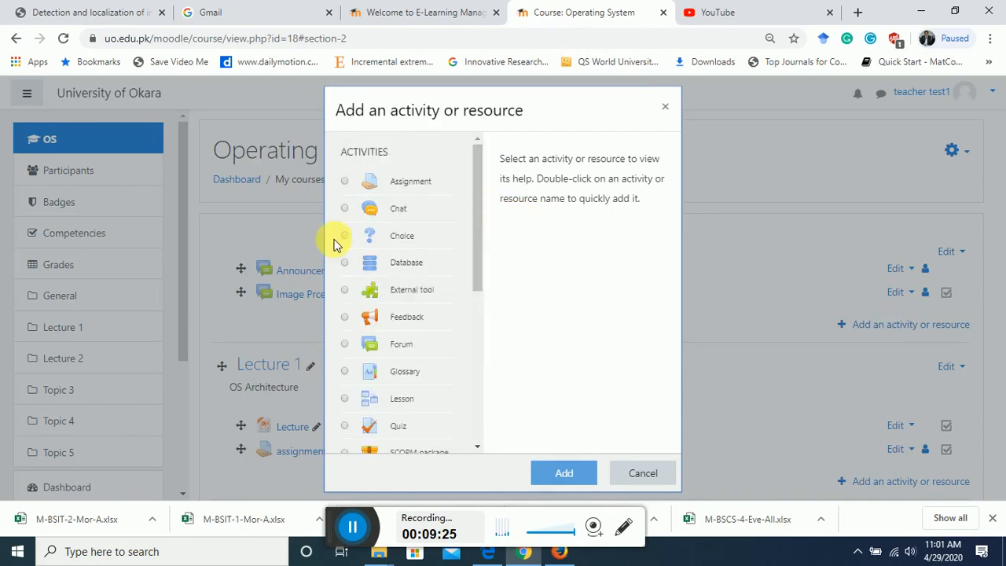
click(344, 208)
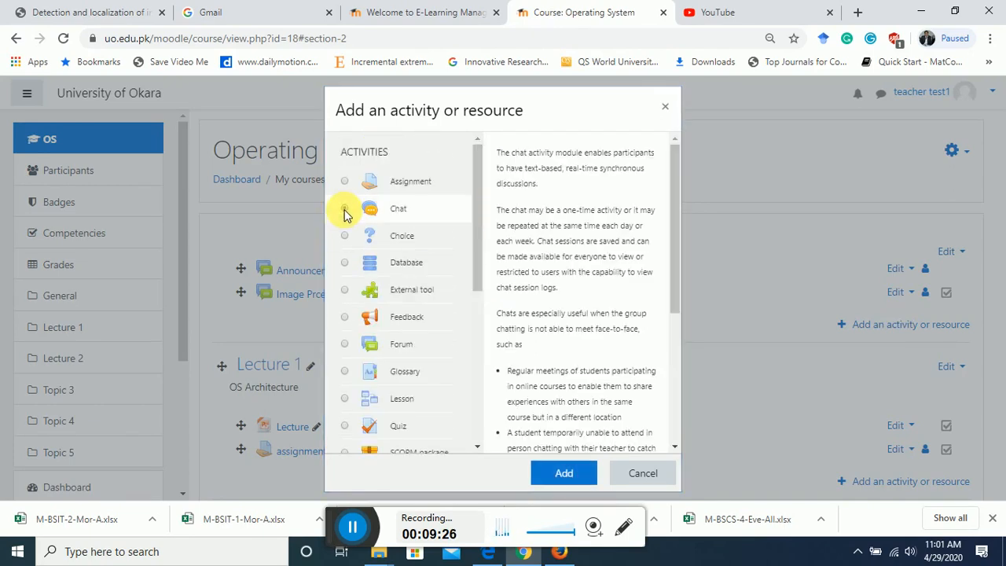
click(566, 474)
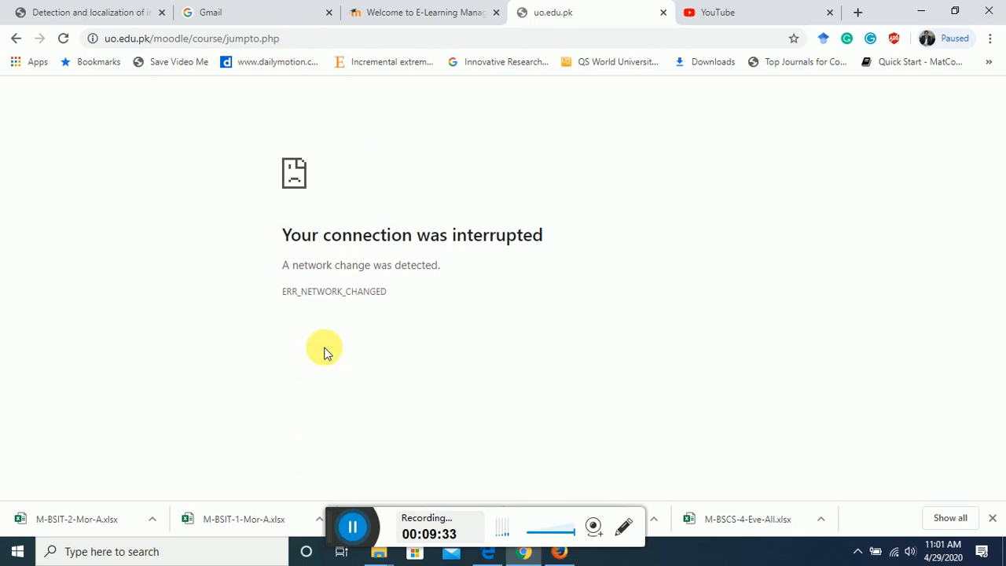
click(356, 529)
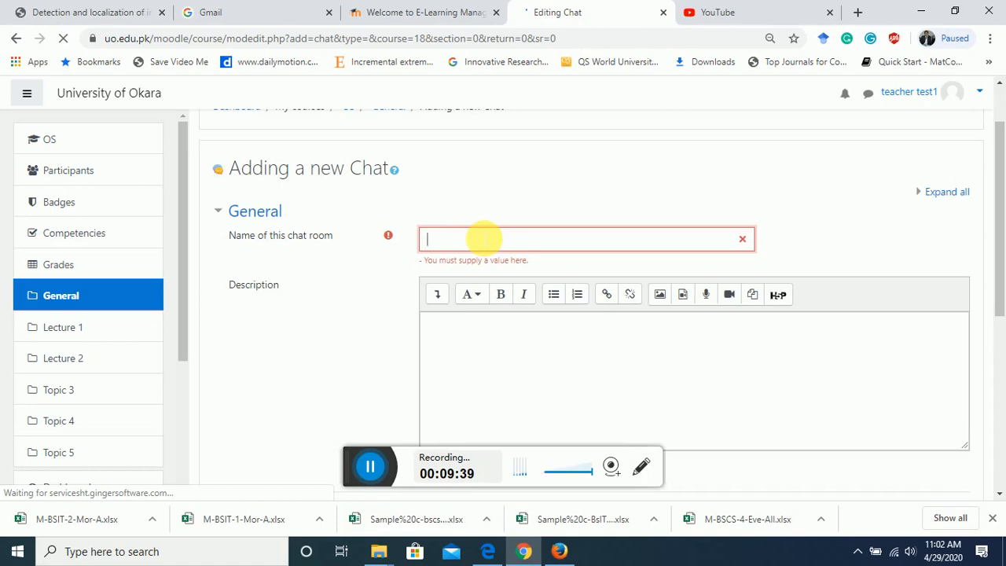
Name the chat room "discussion room" and describe it as operating system working, correcting the misspelled first word.
text(cha)
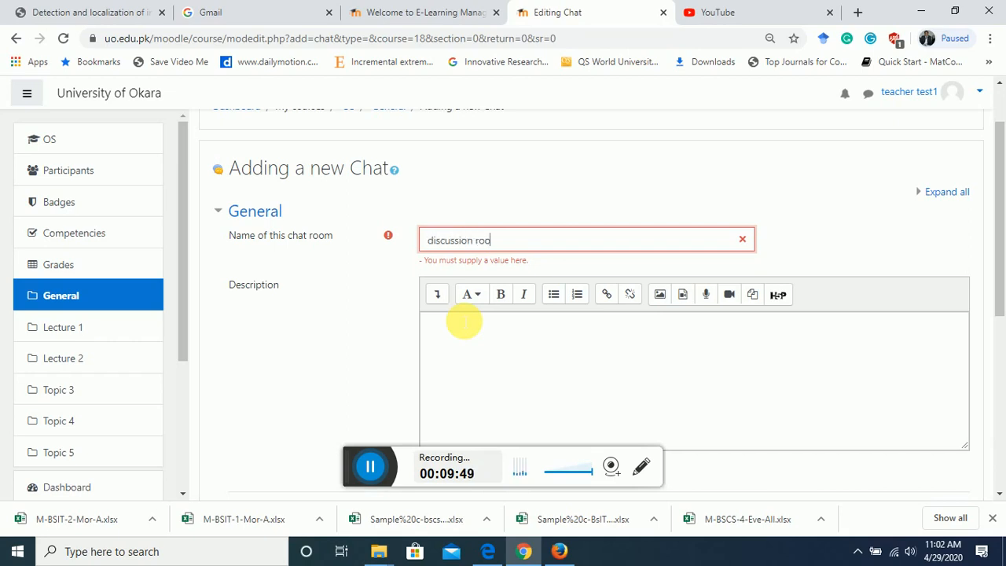
click(460, 333)
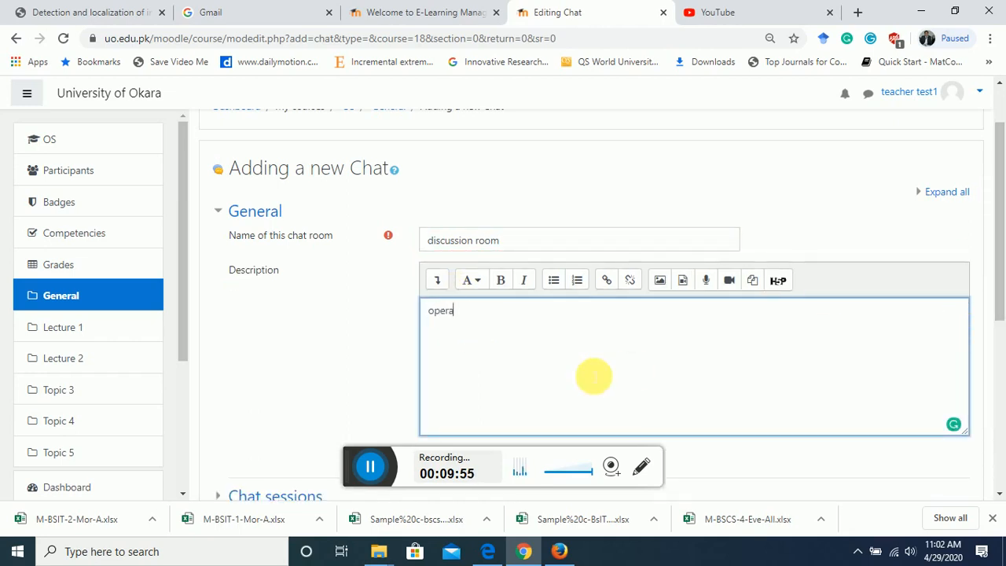
text(operationg system working)
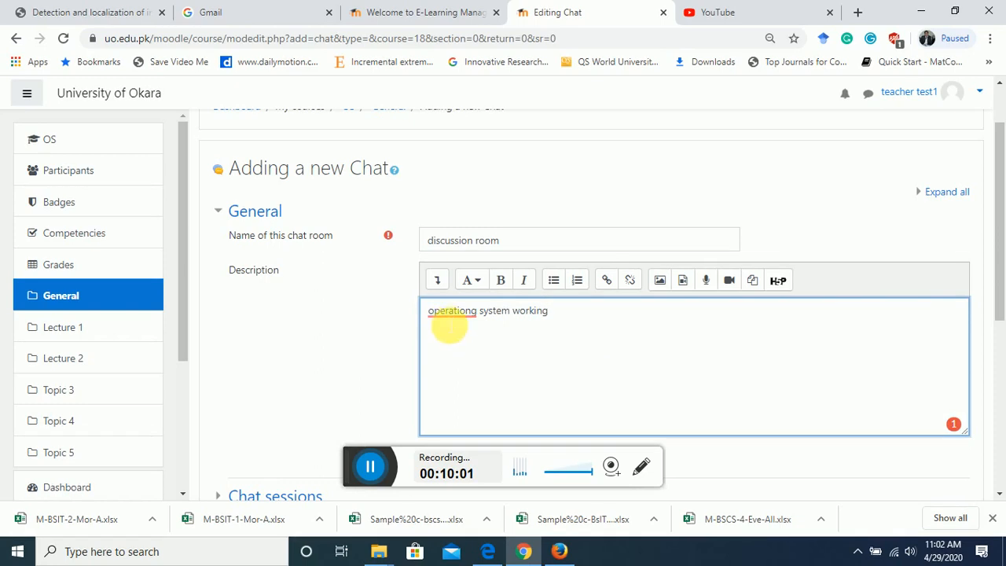
mouse_move(447, 315)
click(469, 345)
Save the new chat room with its remaining settings at their defaults and return to the course.
drag(999, 236, 1002, 326)
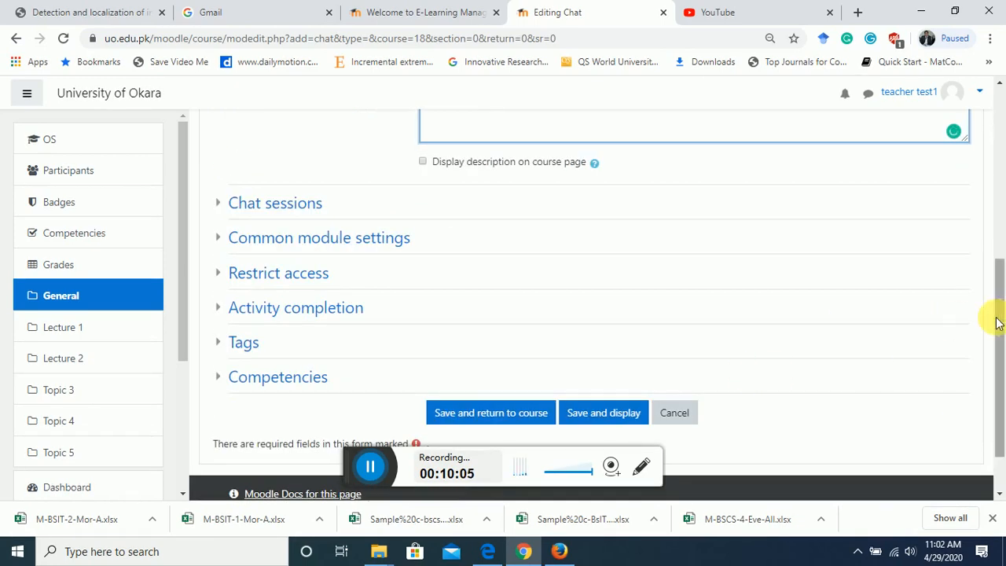
click(476, 415)
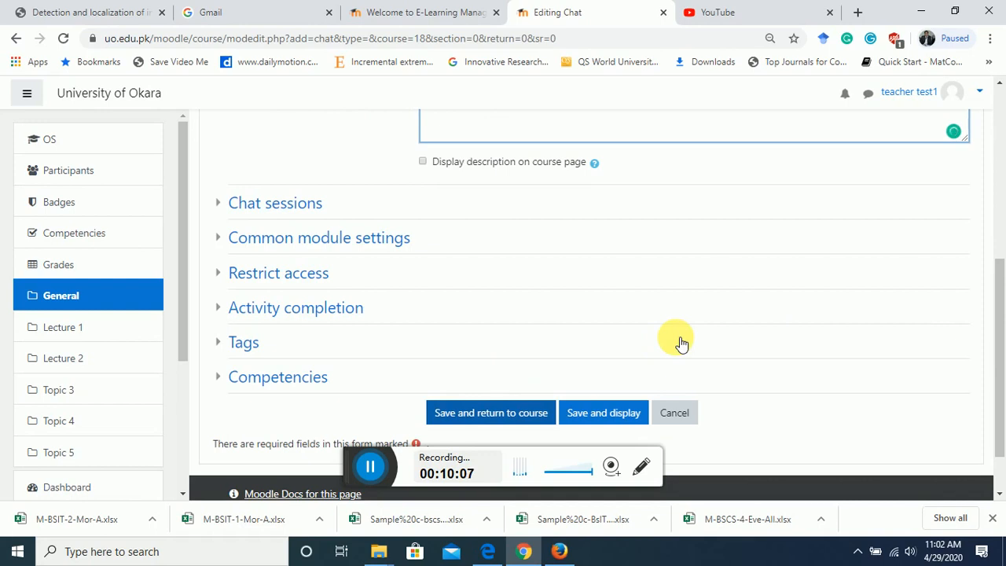
click(470, 417)
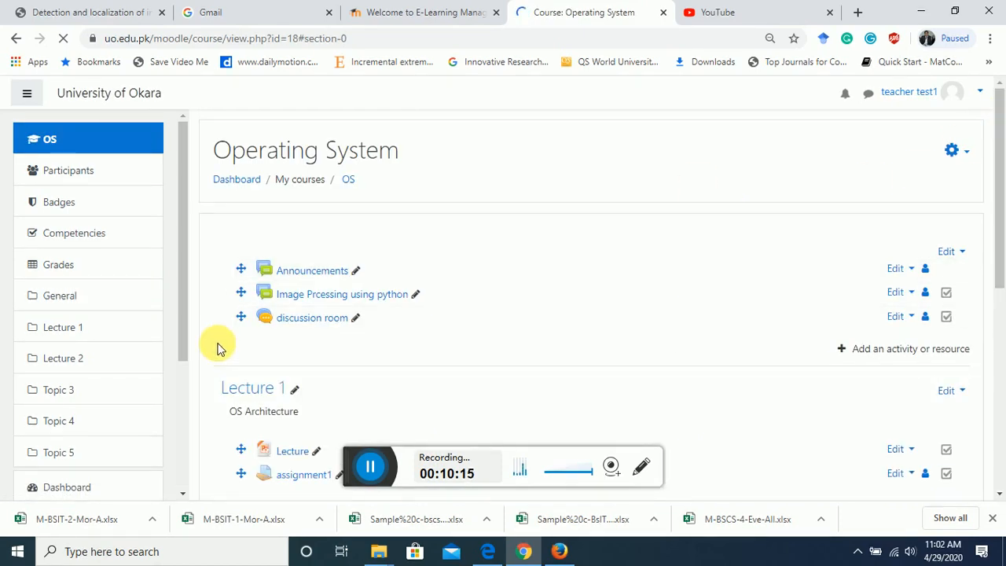
Edit the settings of the Announcements forum and rename it "Quiz will be on 29 april".
scroll(259, 330, down, 2)
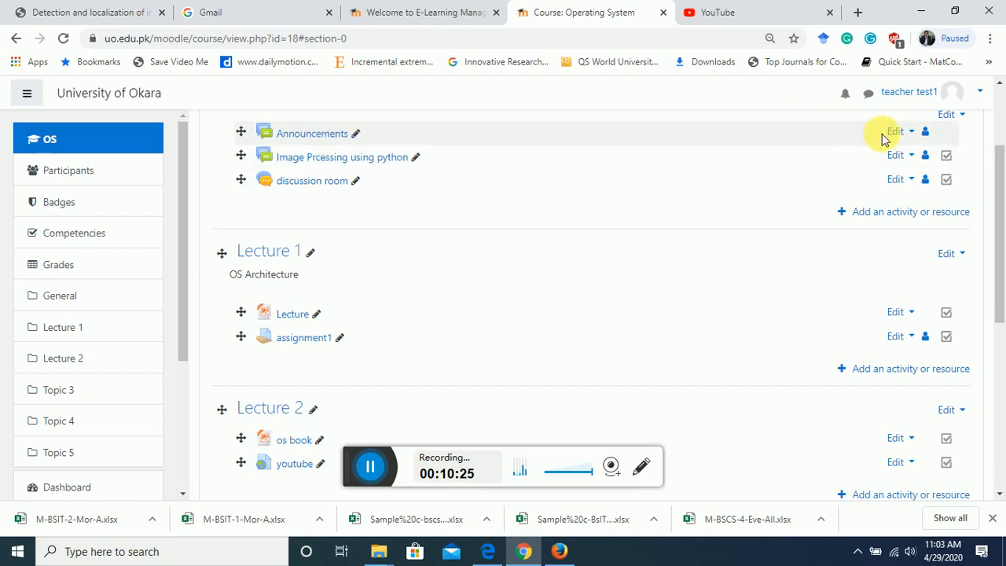
click(910, 133)
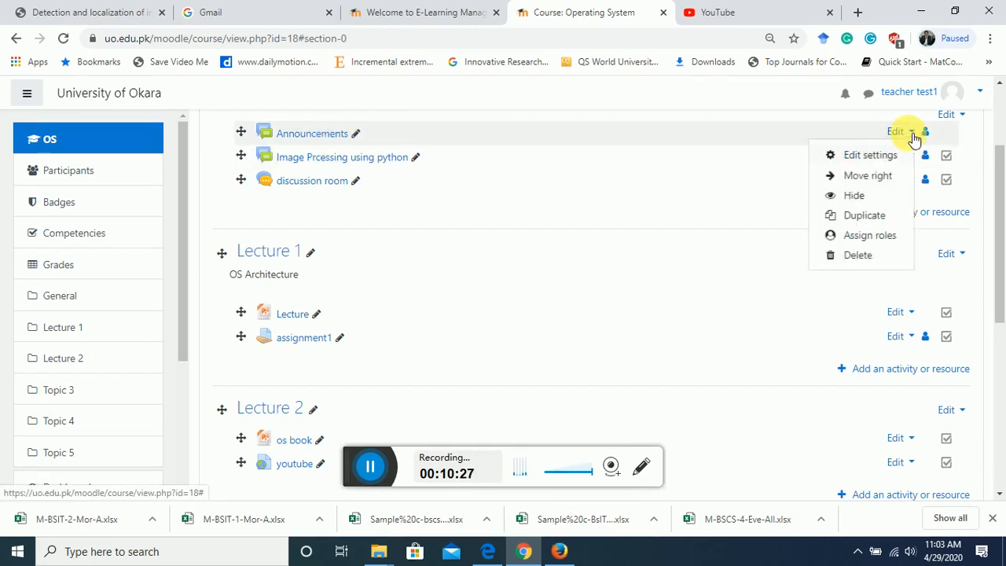
click(871, 156)
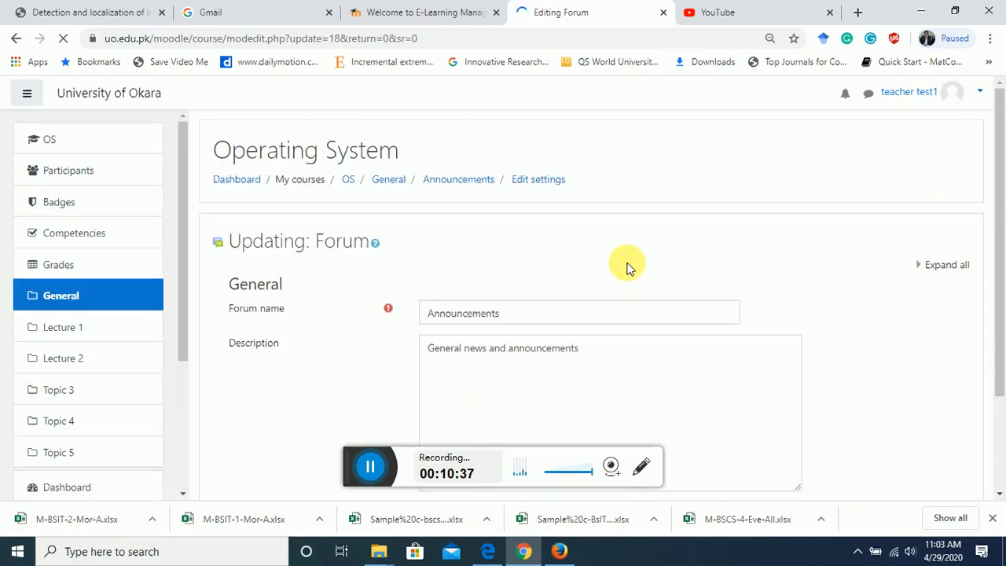
drag(528, 318, 366, 315)
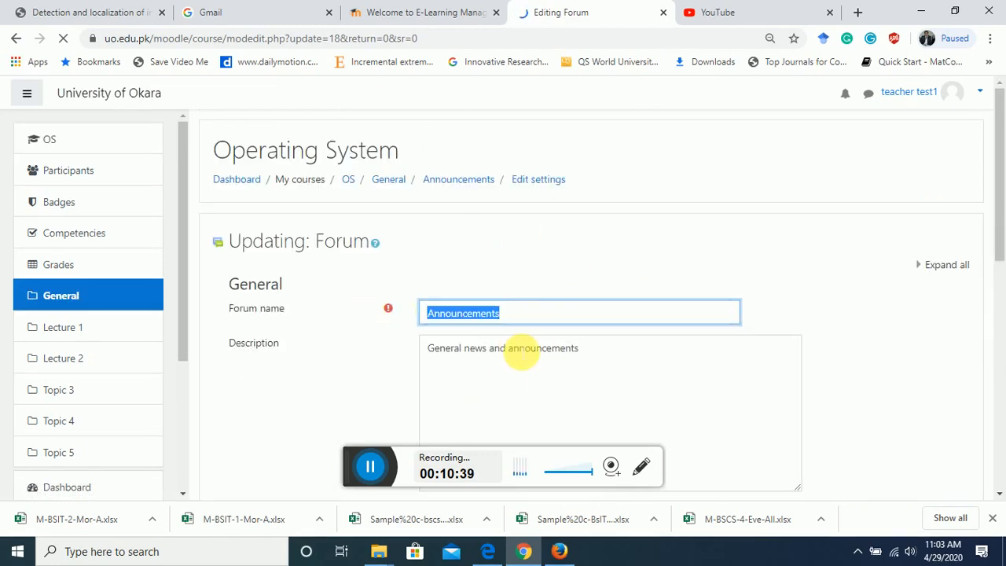
click(500, 365)
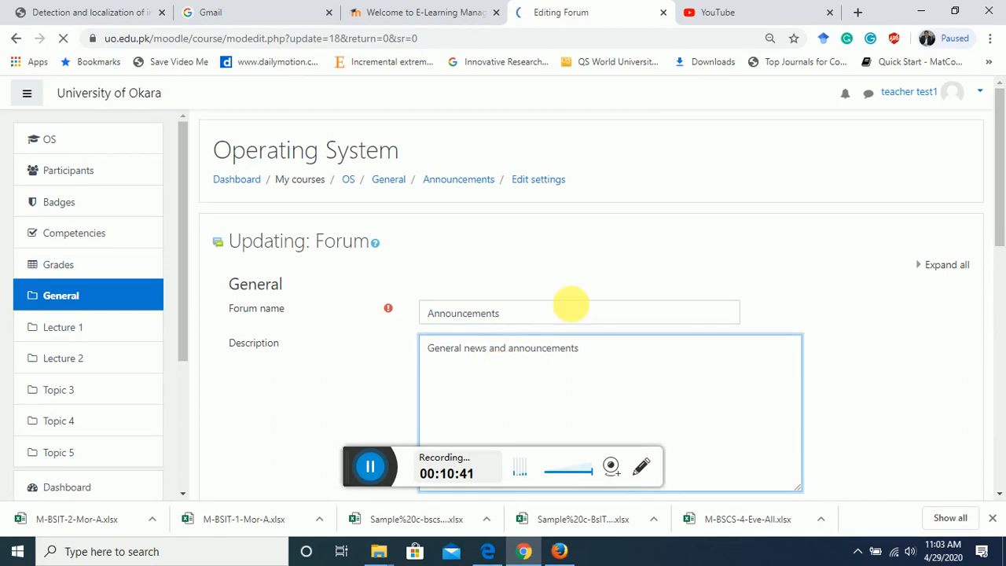
drag(521, 314, 399, 313)
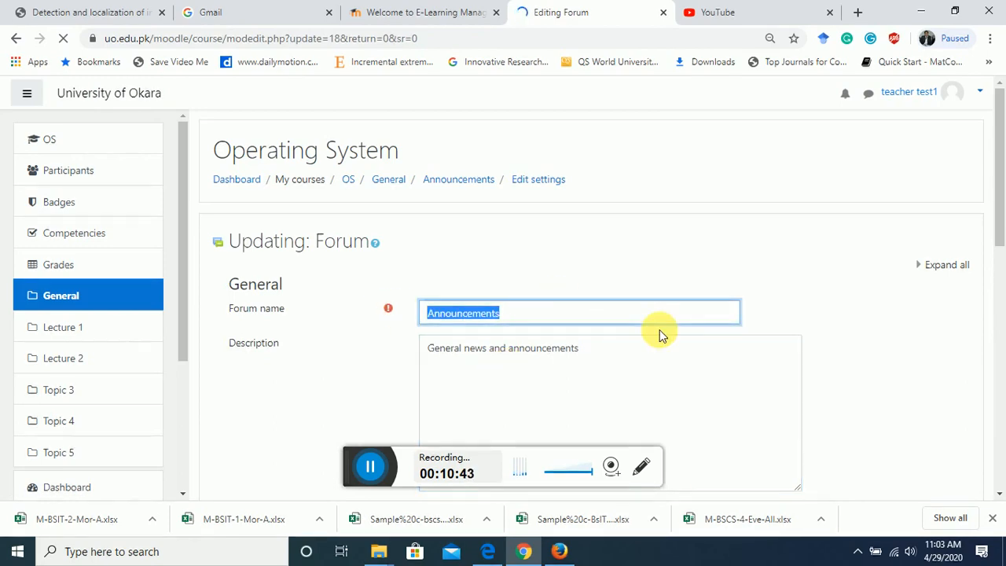
text(Quiz will be on)
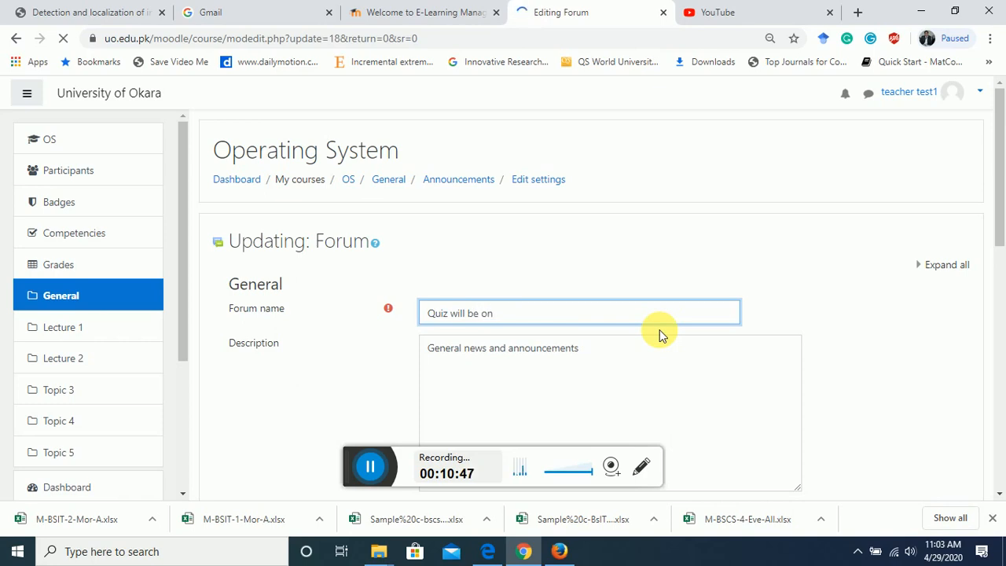
text( 29 apri)
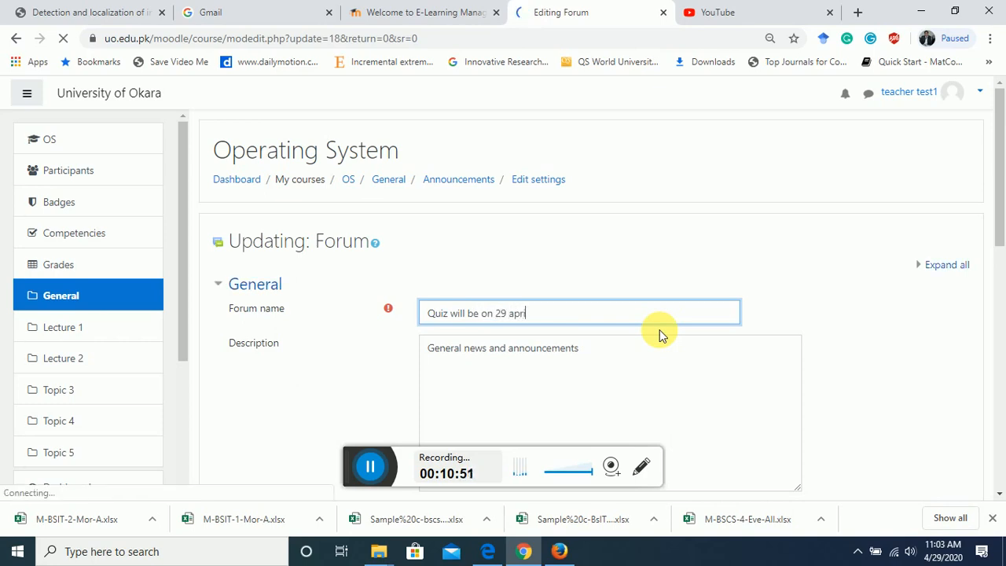
scroll(660, 329, down, 5)
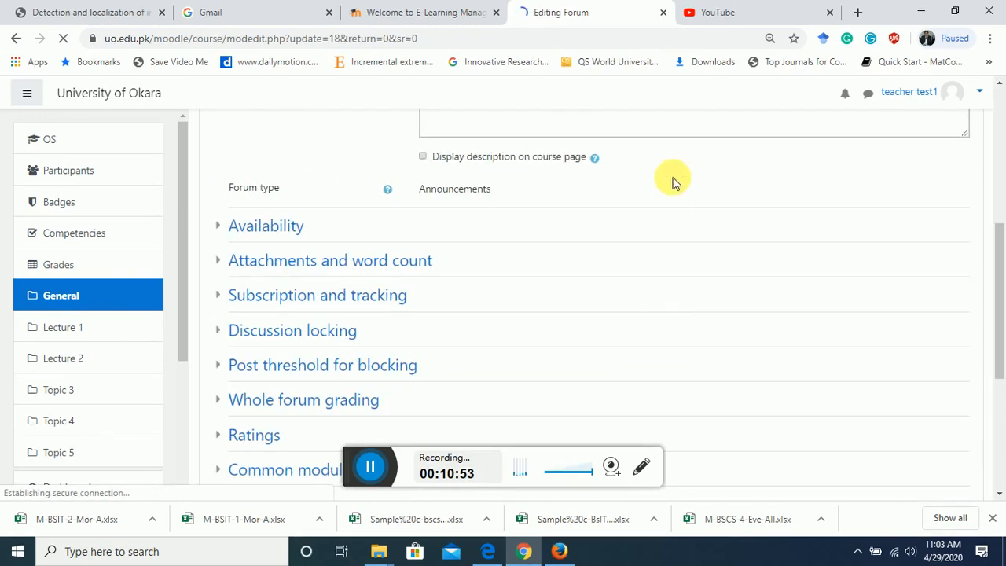
drag(1003, 261, 996, 149)
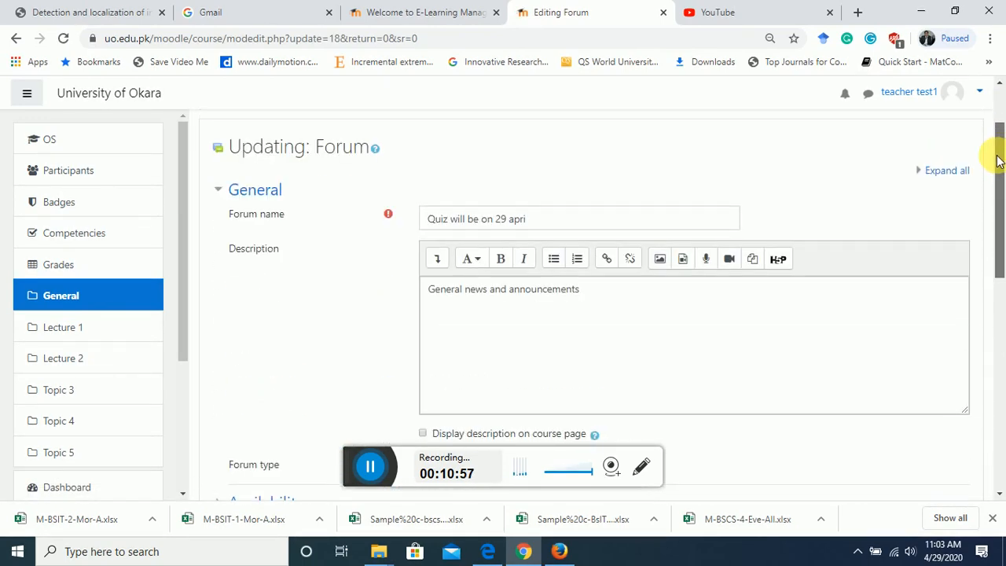
click(542, 220)
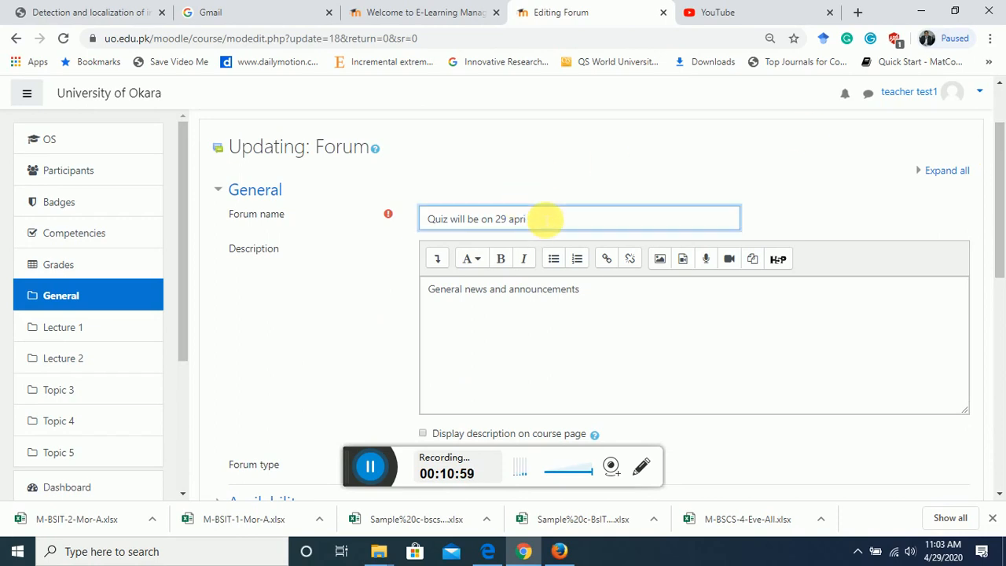
Save the renamed forum and return to the Operating System course page.
drag(995, 165, 996, 270)
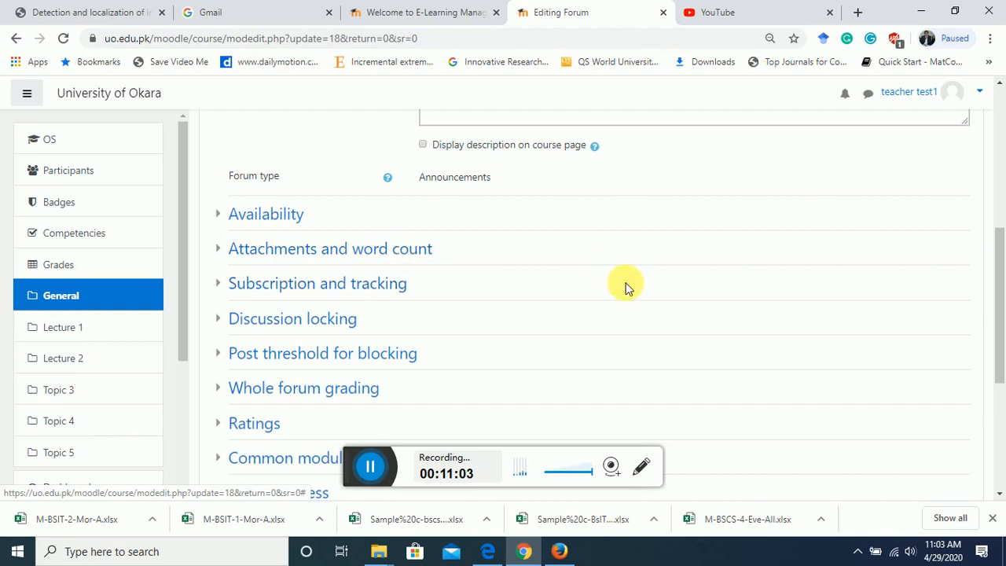
drag(1000, 271, 999, 370)
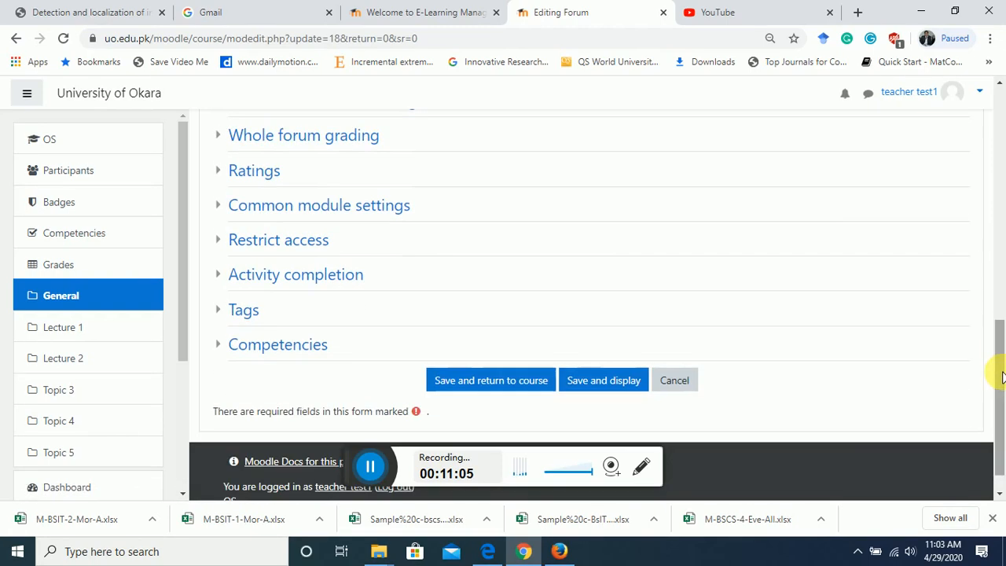
click(512, 382)
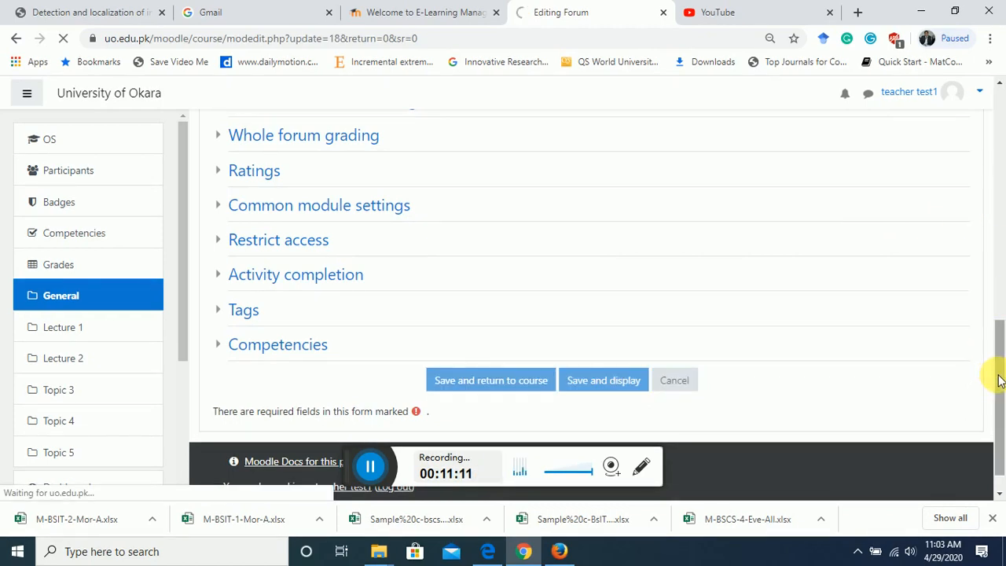
drag(998, 380, 1000, 289)
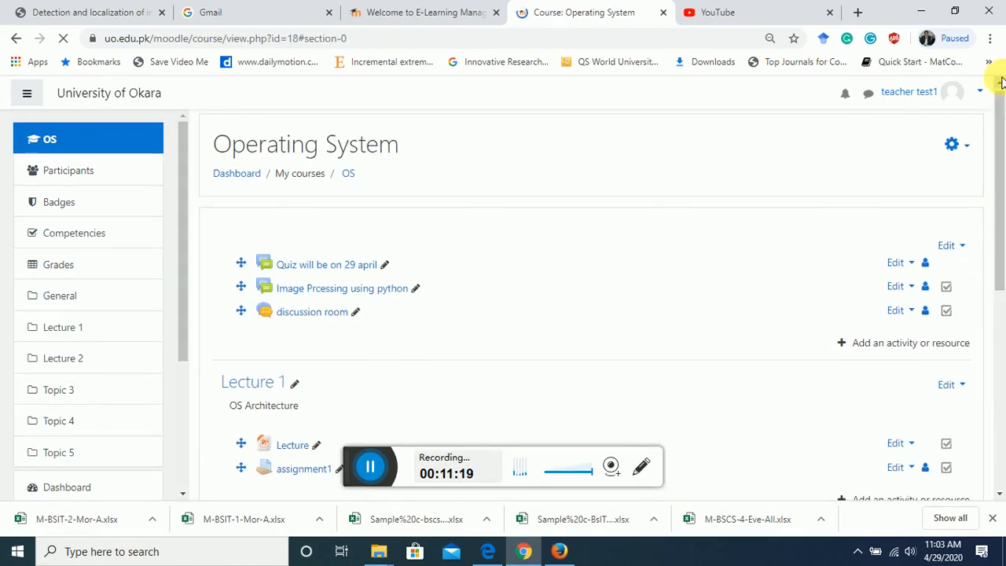
Go to the teacher account's profile and open its details for editing.
drag(997, 140, 1001, 330)
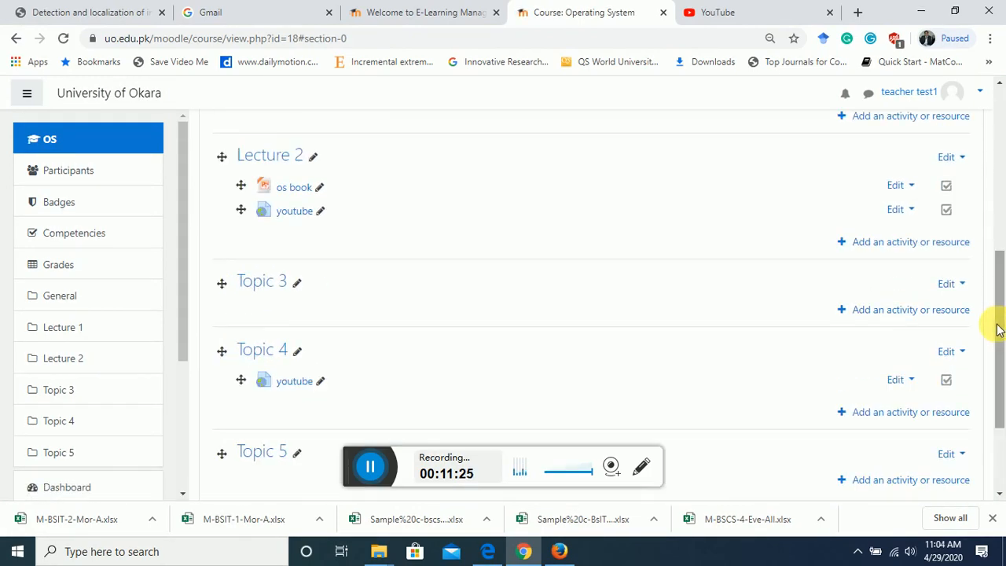
drag(999, 330, 999, 176)
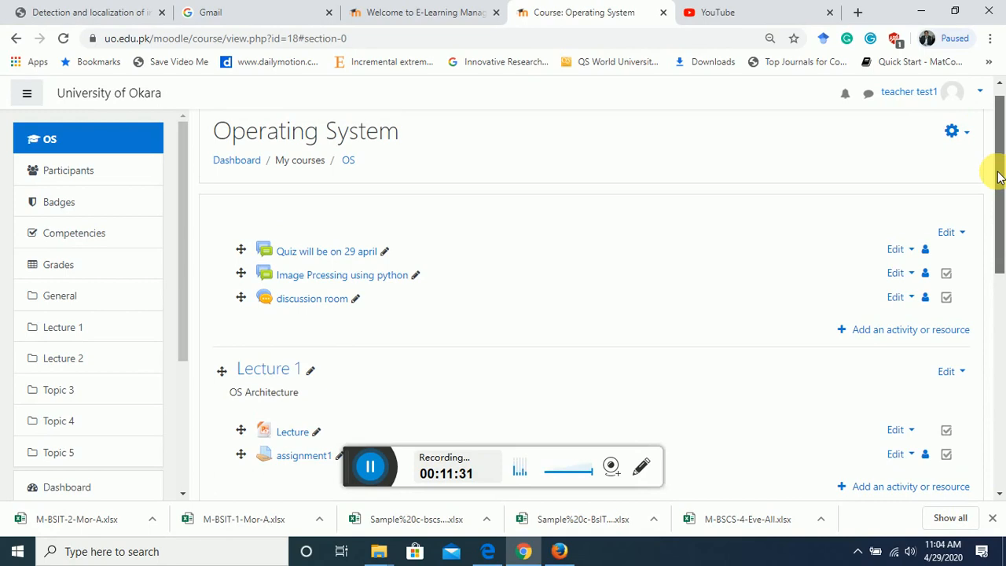
click(979, 93)
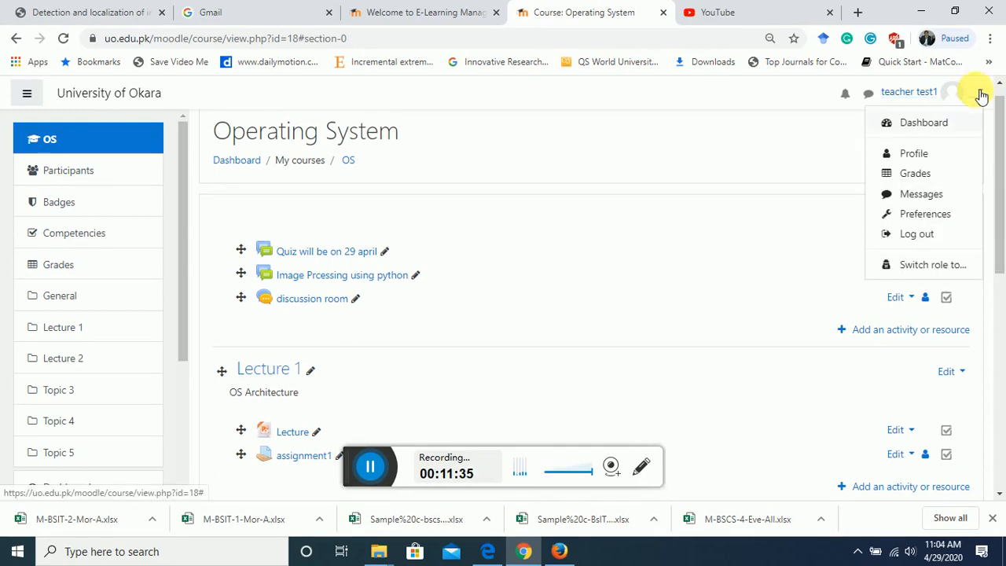
click(915, 154)
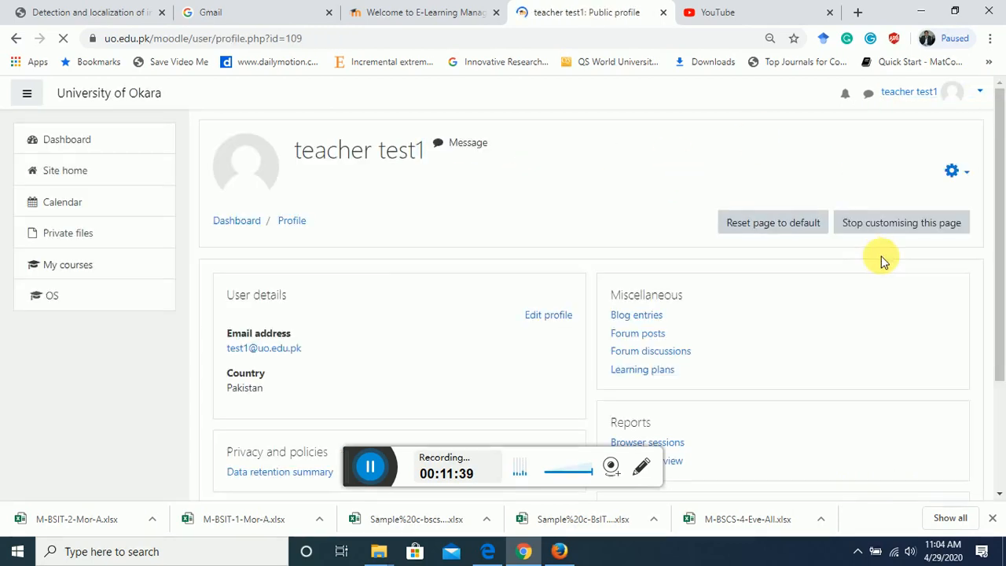
click(551, 315)
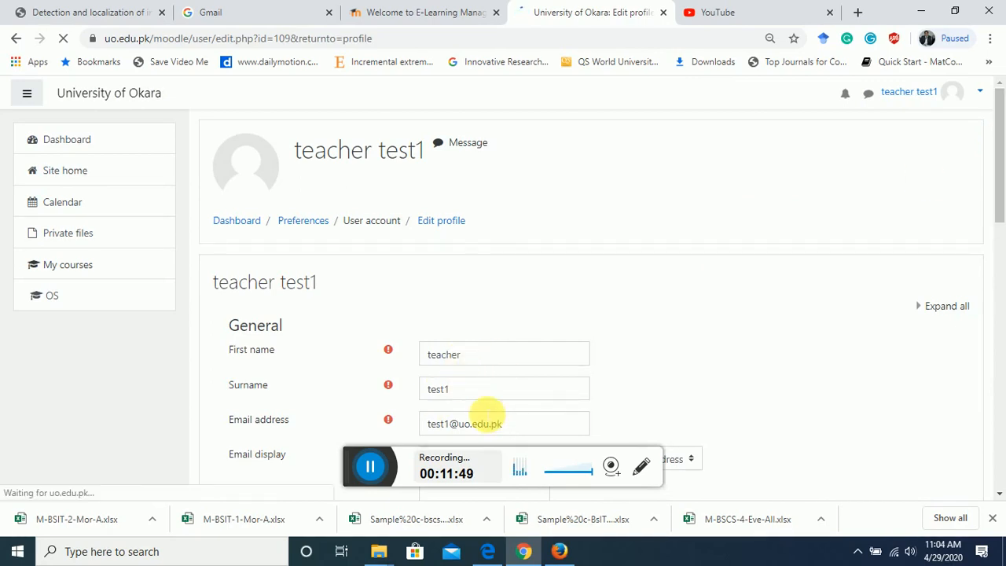
Update the teacher profile with its existing details and no new user picture.
drag(1000, 169, 1001, 382)
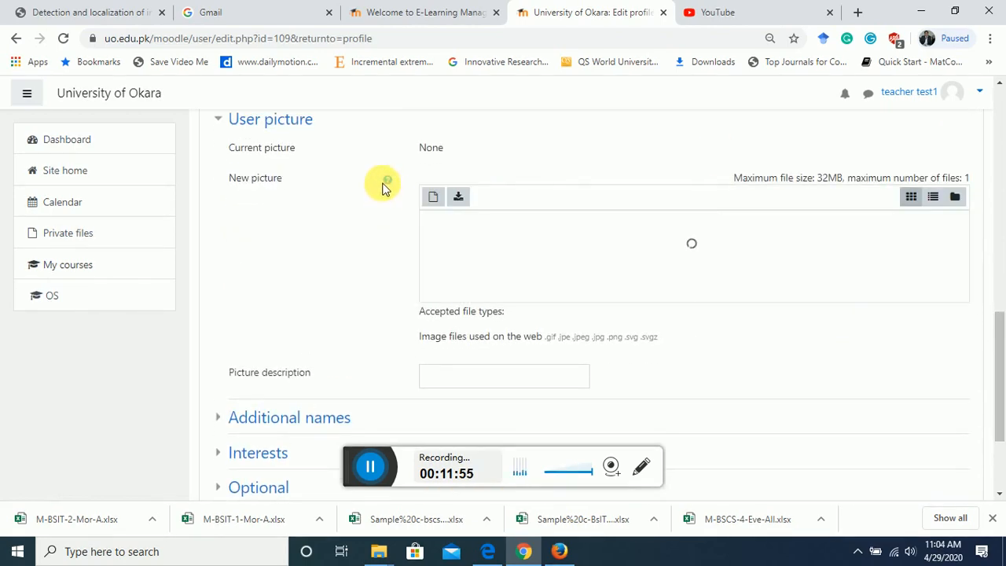
drag(998, 315, 997, 370)
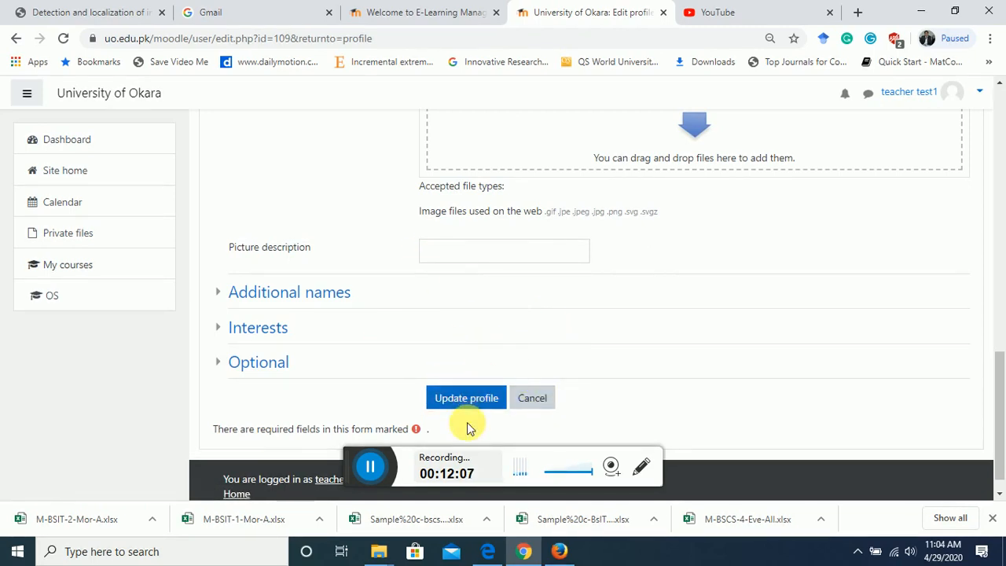
click(475, 401)
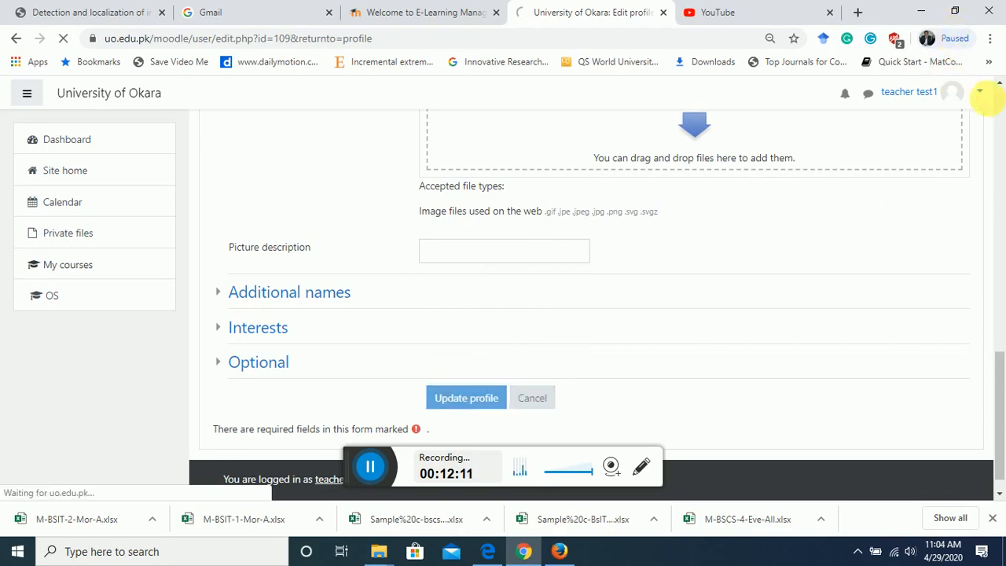
Open the teacher account's list of user options.
click(981, 96)
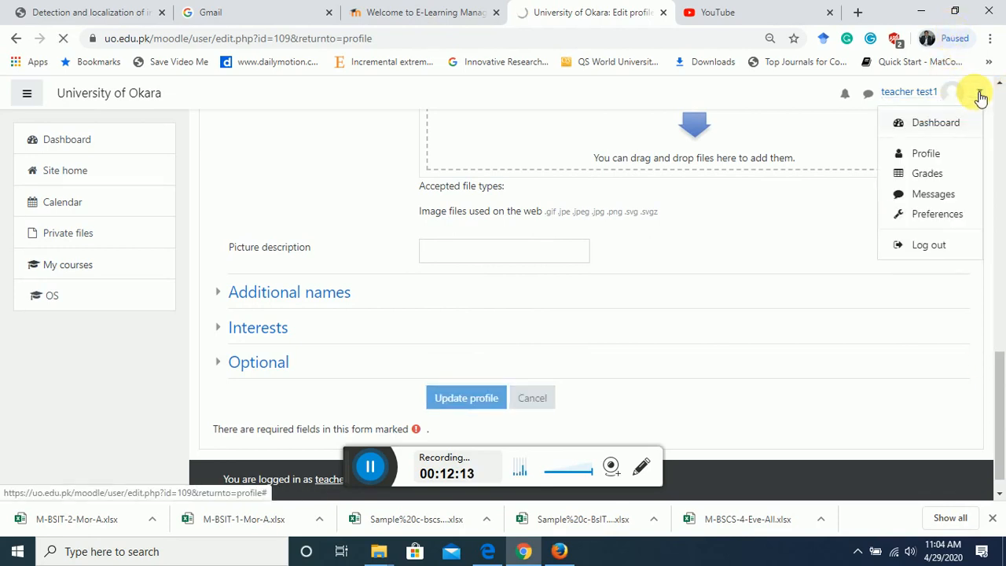